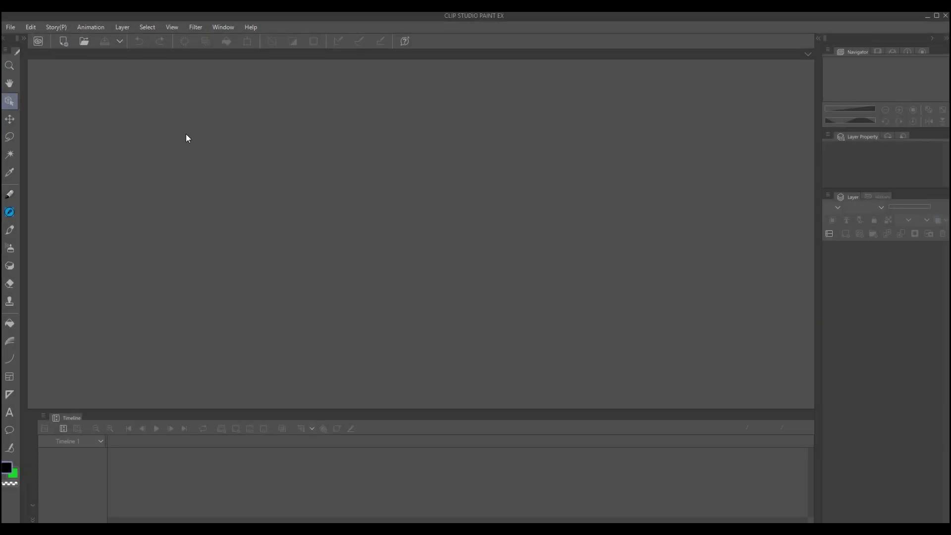
Create a new color illustration of 900 × 600 px at 72 dpi with a grey paper color
{"action": "left_click", "coordinate": [63, 42]}
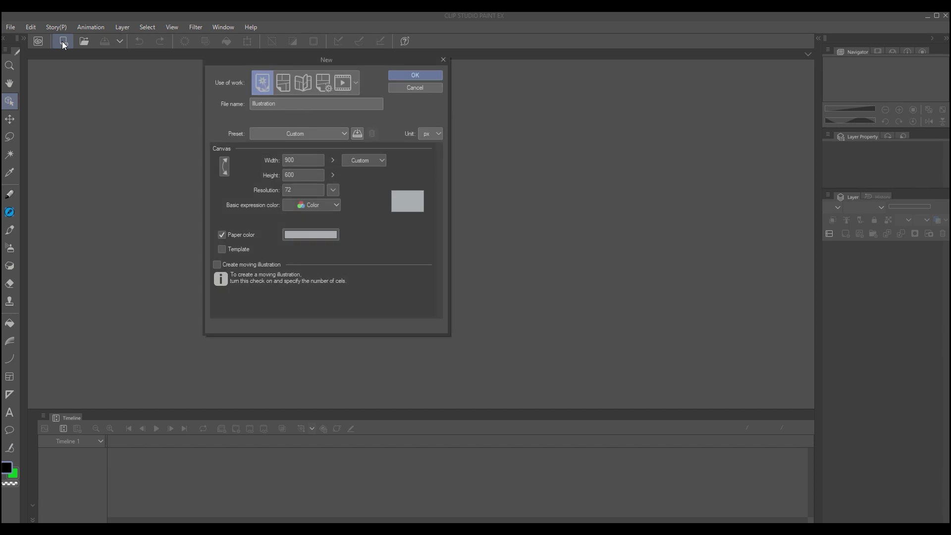
{"action": "left_click", "coordinate": [342, 83]}
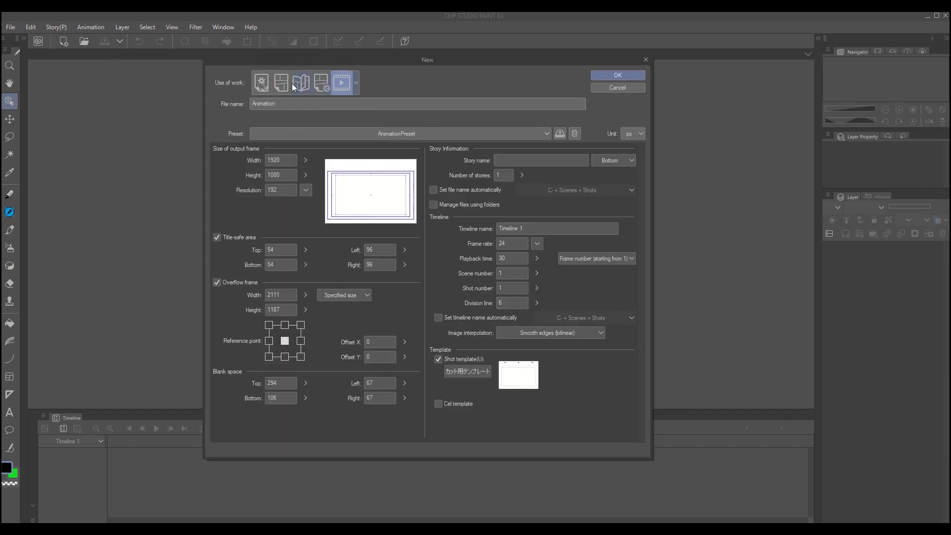
{"action": "left_click", "coordinate": [261, 82]}
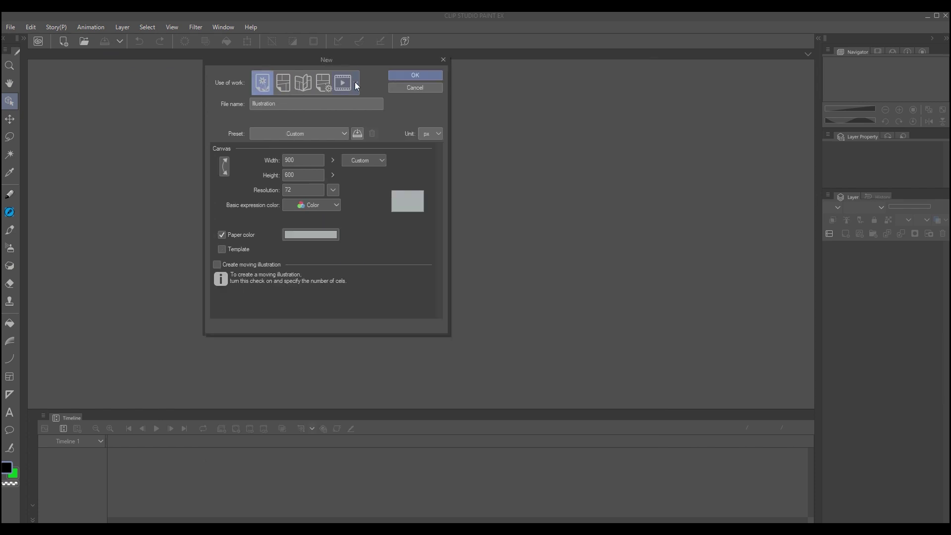
{"action": "left_click", "coordinate": [438, 75]}
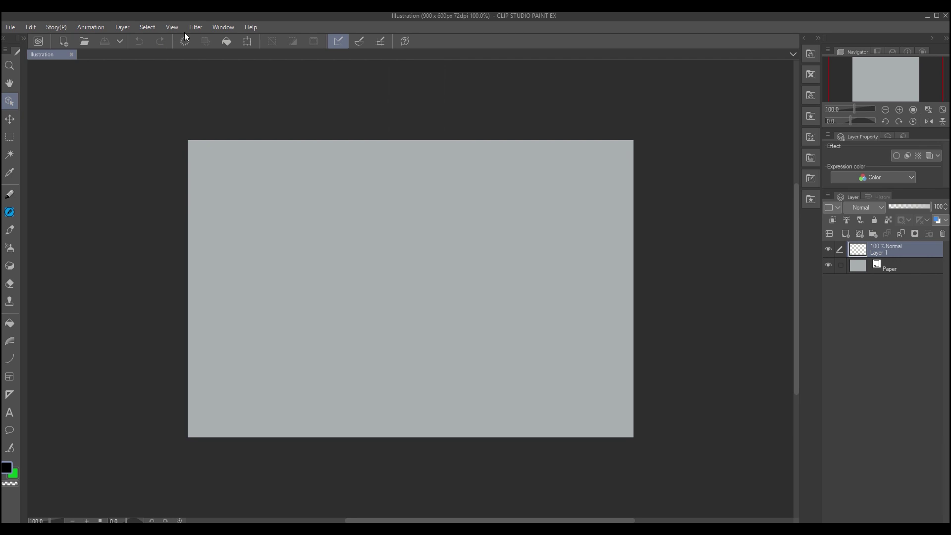
Show the Timeline palette and adjust its height below the canvas
{"action": "left_click", "coordinate": [231, 27]}
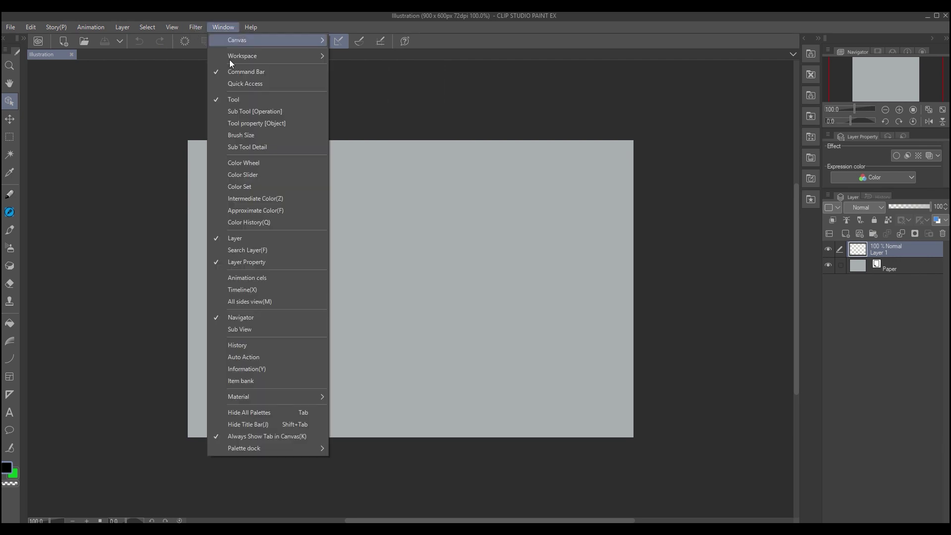
{"action": "left_click", "coordinate": [263, 290]}
{"action": "left_click_drag", "start_coordinate": [205, 391], "coordinate": [205, 412]}
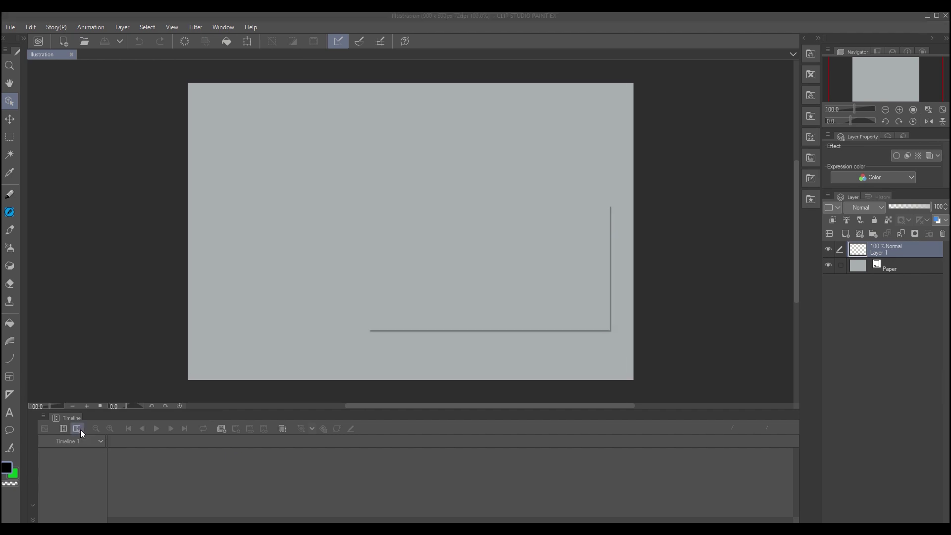
Create a new timeline with a frame rate of 24 and a playback time of 16 frames
{"action": "left_click_drag", "start_coordinate": [431, 256], "coordinate": [400, 257]}
{"action": "type", "text": "16"}
{"action": "left_click", "coordinate": [440, 240]}
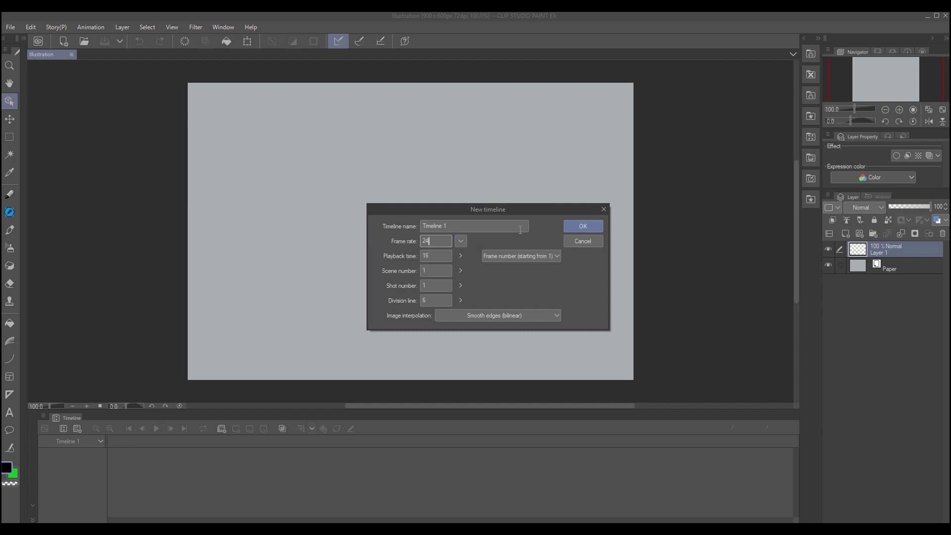
{"action": "left_click", "coordinate": [590, 226]}
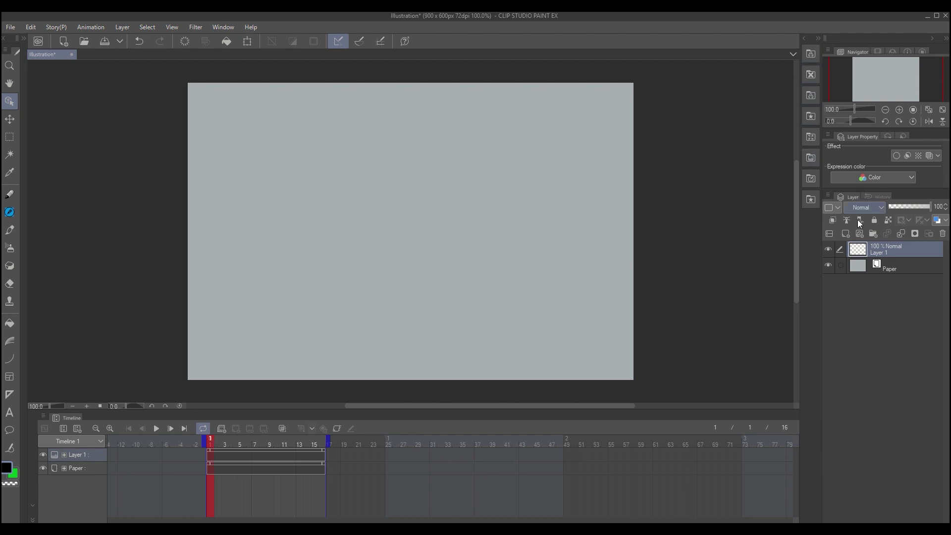
Place the CharacterCartoon 3D character material on the canvas and ground the figure
{"action": "left_click", "coordinate": [803, 38]}
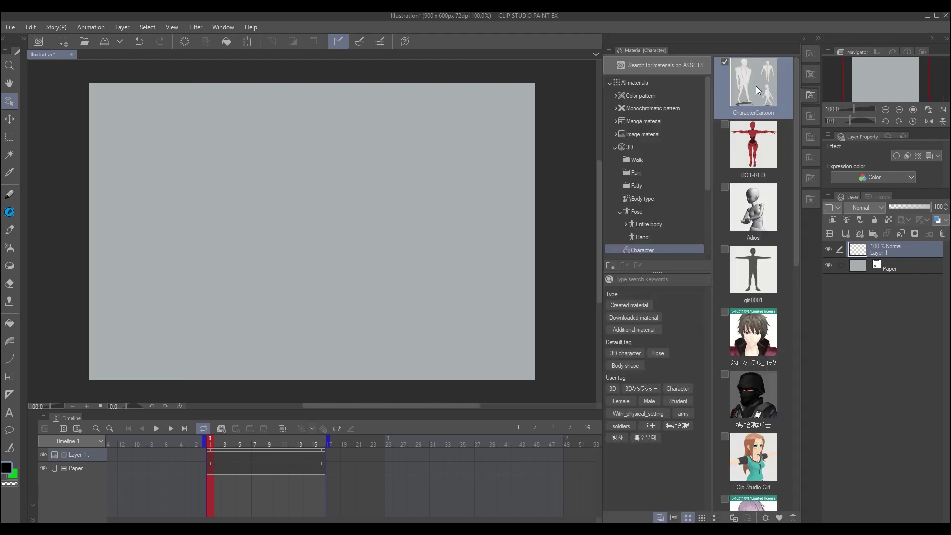
{"action": "left_click_drag", "start_coordinate": [757, 89], "coordinate": [317, 198]}
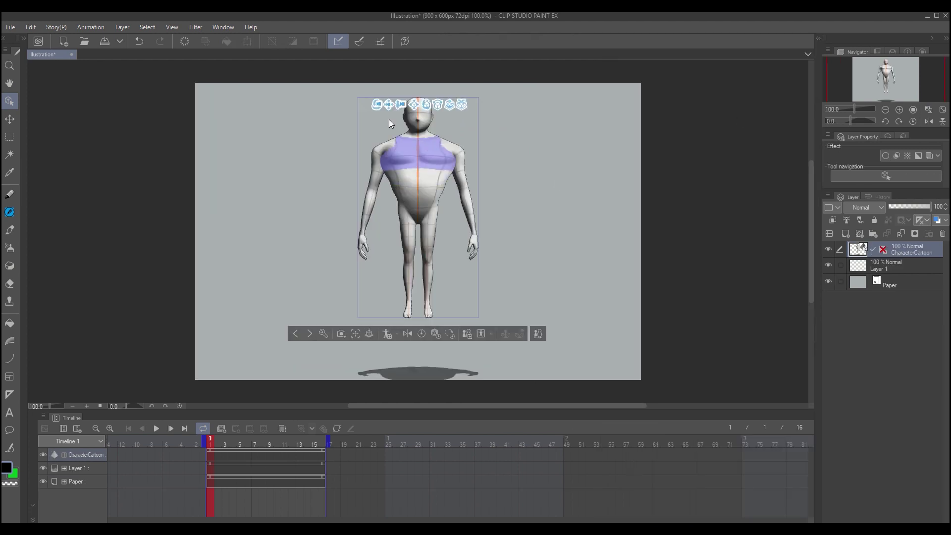
{"action": "left_click", "coordinate": [368, 332]}
Turn the camera to a raised three-quarter view of the figure and set the camera perspective to 4.30
{"action": "left_click_drag", "start_coordinate": [389, 157], "coordinate": [285, 148]}
{"action": "left_click_drag", "start_coordinate": [393, 101], "coordinate": [369, 114]}
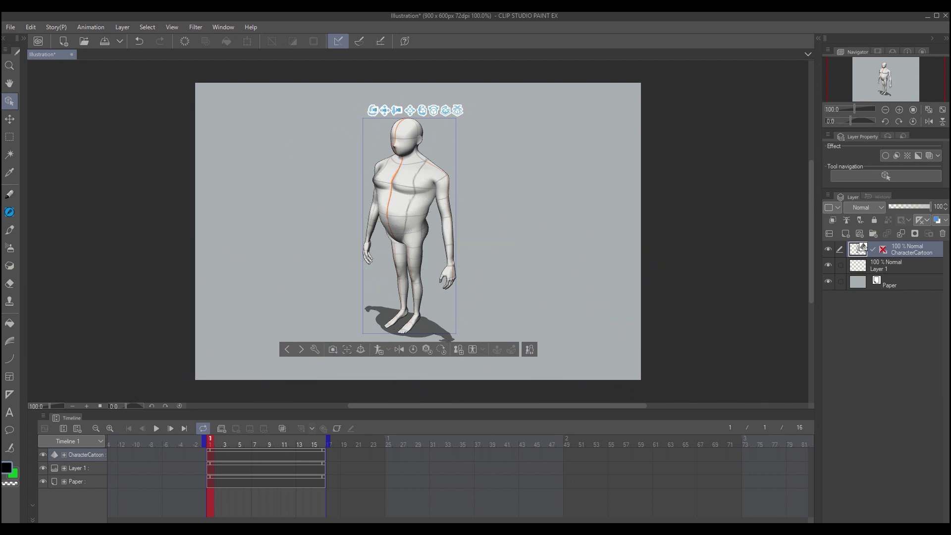
{"action": "left_click_drag", "start_coordinate": [949, 28], "coordinate": [617, 46]}
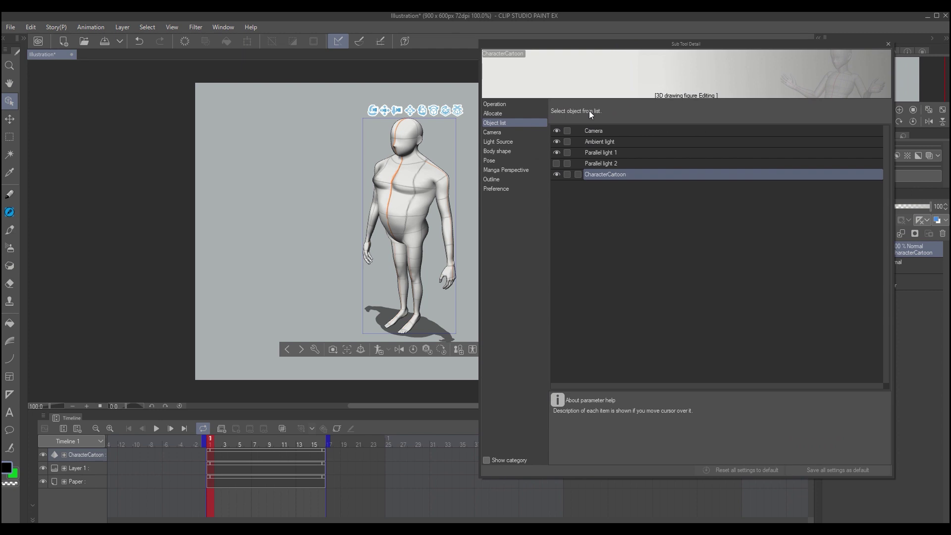
{"action": "left_click", "coordinate": [504, 131]}
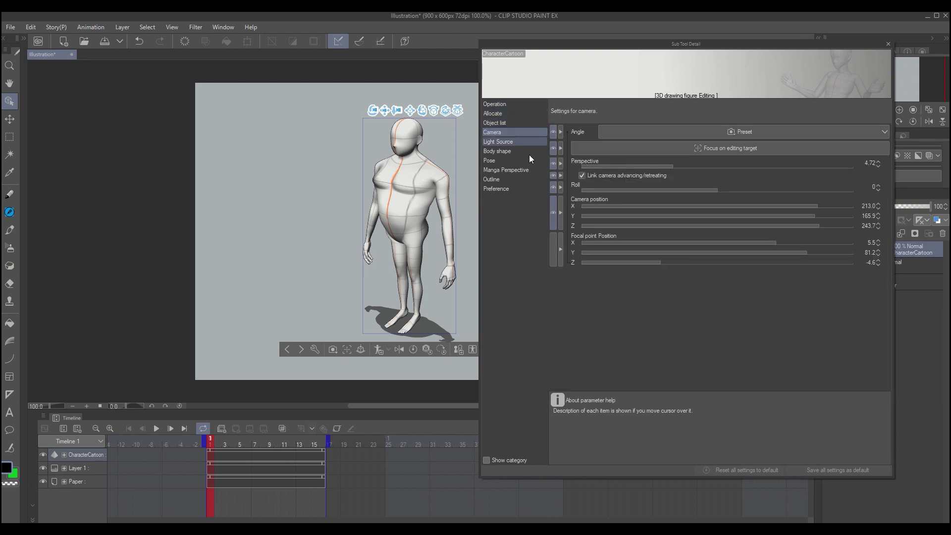
{"action": "mouse_move", "coordinate": [680, 166]}
{"action": "left_mouse_down"}
{"action": "mouse_move", "coordinate": [789, 157]}
{"action": "mouse_move", "coordinate": [619, 168]}
{"action": "mouse_move", "coordinate": [667, 162]}
{"action": "left_mouse_up"}
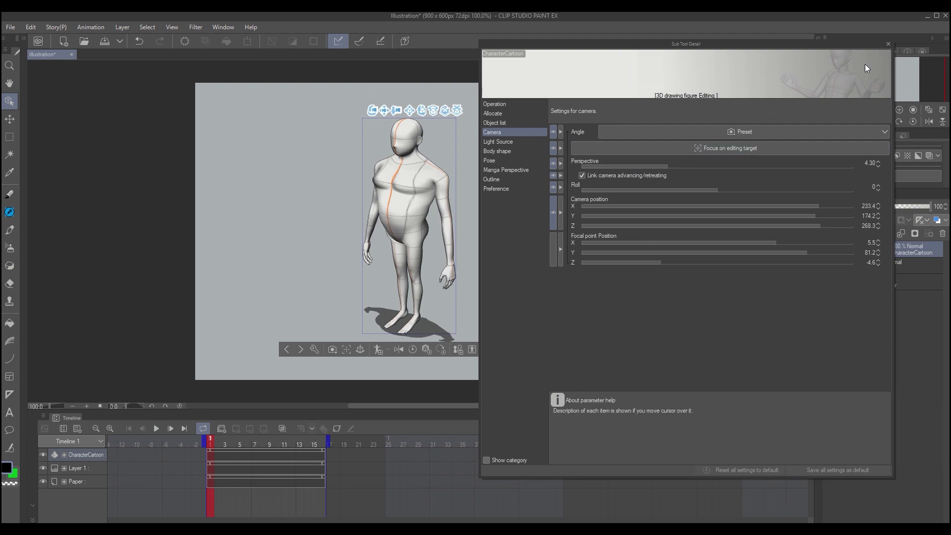
{"action": "left_click", "coordinate": [888, 44]}
{"action": "left_click_drag", "start_coordinate": [372, 111], "coordinate": [360, 126]}
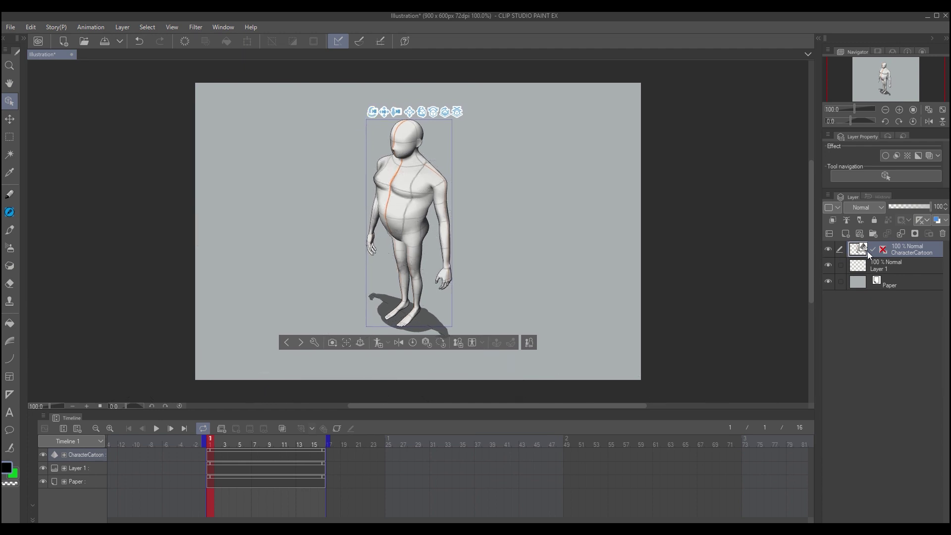
Duplicate the CharacterCartoon layer, and duplicate both resulting layers together to get four figure layers
{"action": "right_click", "coordinate": [900, 251]}
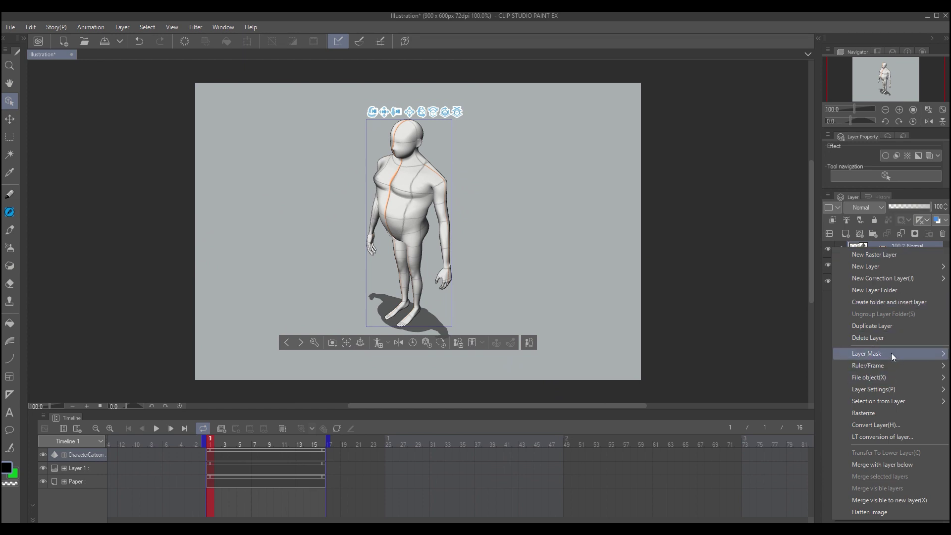
{"action": "left_click", "coordinate": [886, 322]}
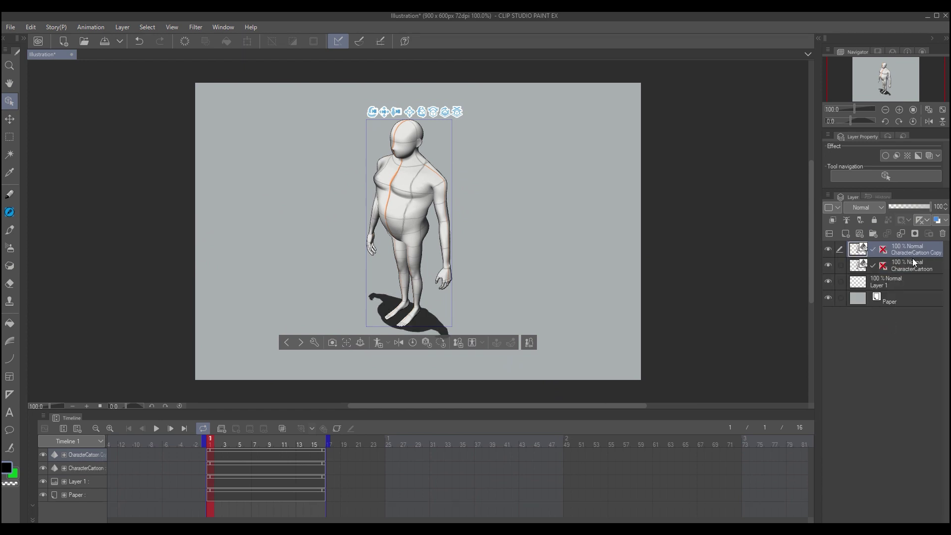
{"action": "left_click", "coordinate": [917, 265], "text": "ctrl"}
{"action": "right_click", "coordinate": [917, 266]}
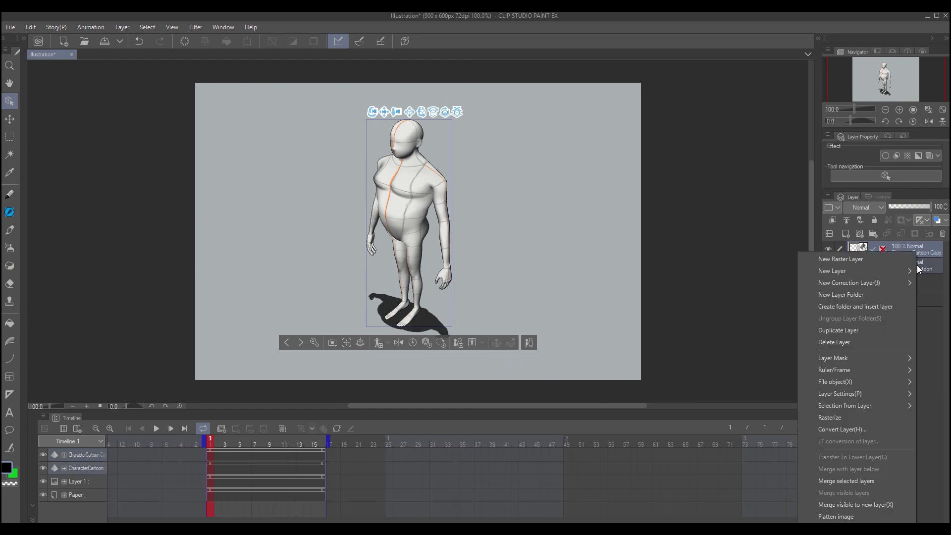
{"action": "left_click", "coordinate": [875, 330]}
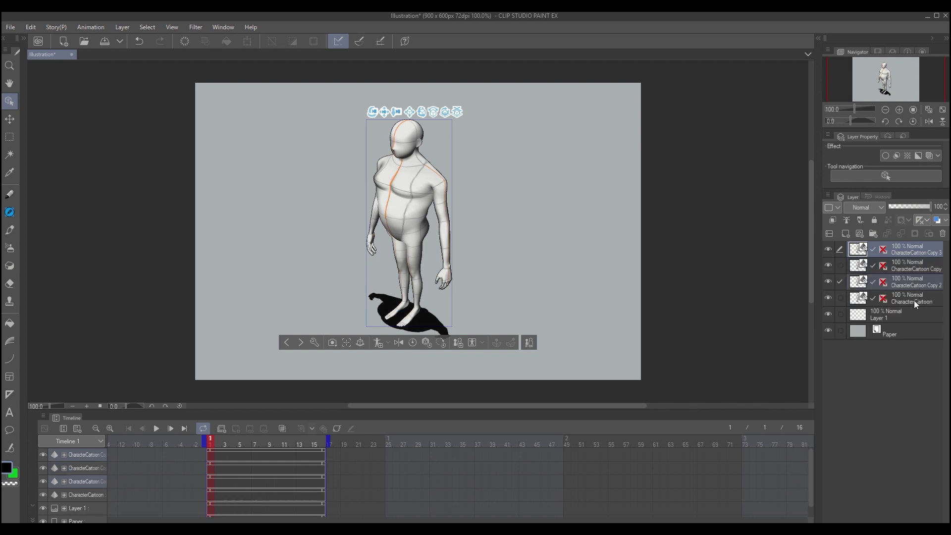
Rename the four figure layers 01, 02, 03 and 04 from the lowest to the highest
{"action": "left_click", "coordinate": [921, 301]}
{"action": "type", "text": "0"}
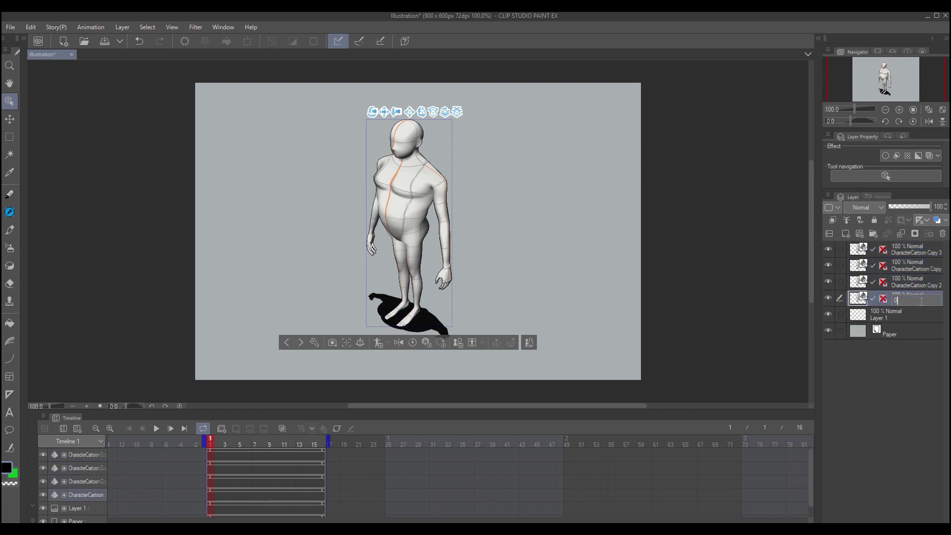
{"action": "double_click", "coordinate": [914, 285]}
{"action": "type", "text": "02"}
{"action": "double_click", "coordinate": [915, 267]}
{"action": "type", "text": "03"}
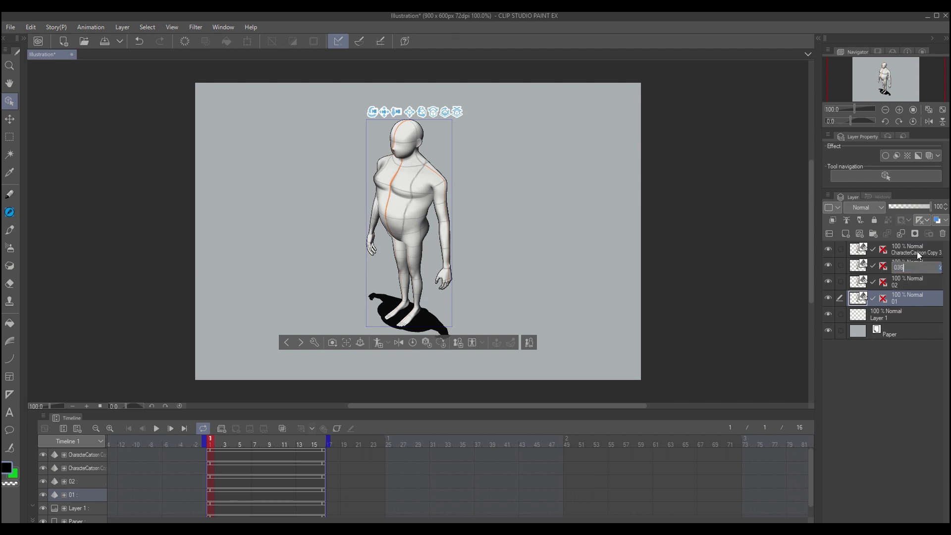
{"action": "double_click", "coordinate": [917, 251]}
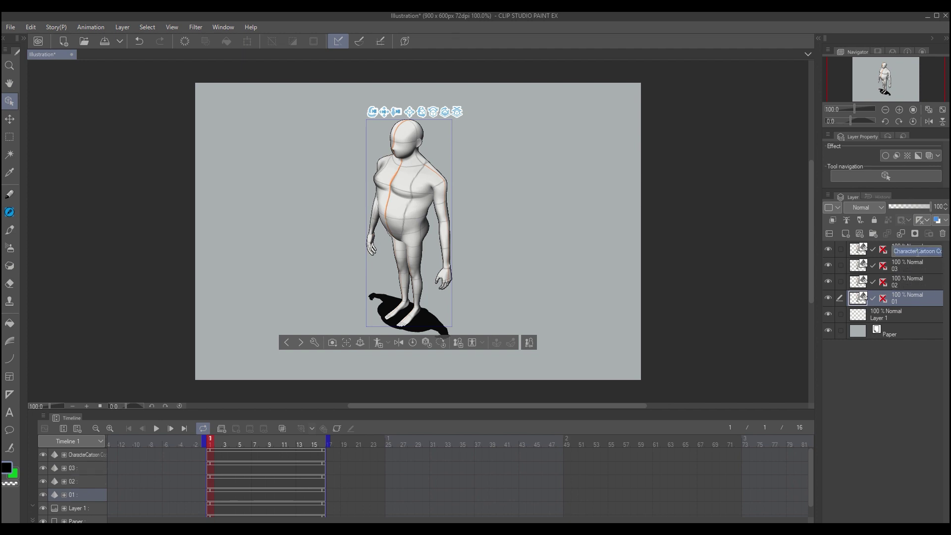
{"action": "type", "text": "04"}
Apply the pose files Walk8F01.pep and Walk8F02.pep from File Explorer to the figures on layers 01 and 02 respectively
{"action": "left_click", "coordinate": [911, 295]}
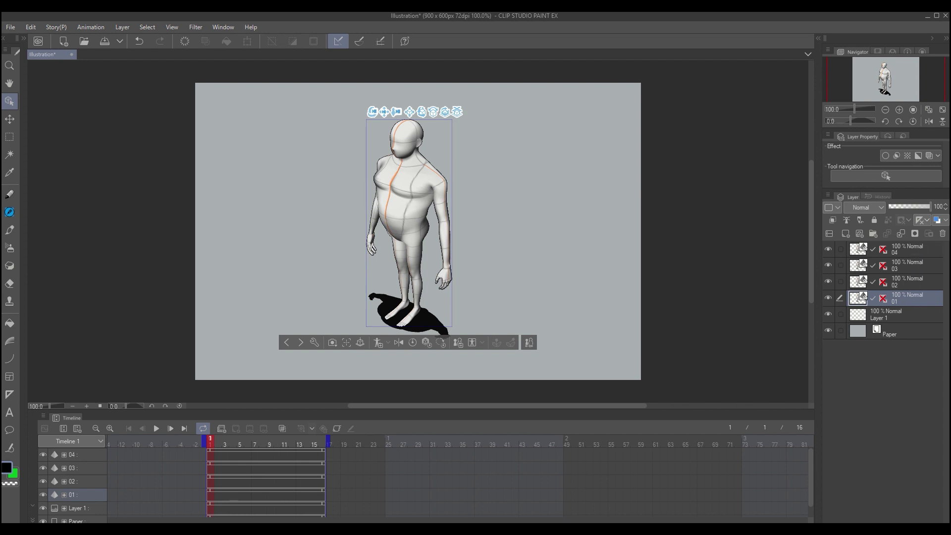
{"action": "key", "text": "alt+Tab"}
{"action": "left_click_drag", "start_coordinate": [700, 383], "coordinate": [396, 196]}
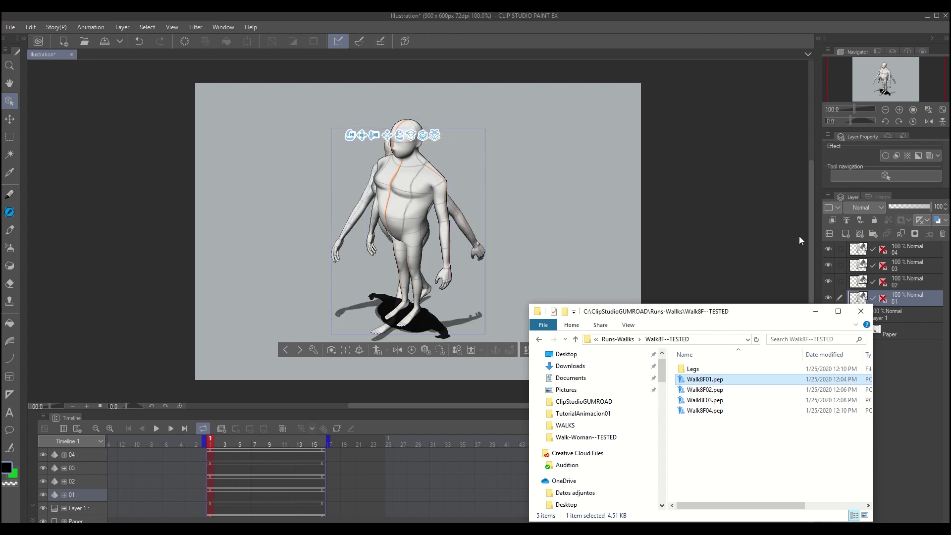
{"action": "key", "text": "alt+Tab"}
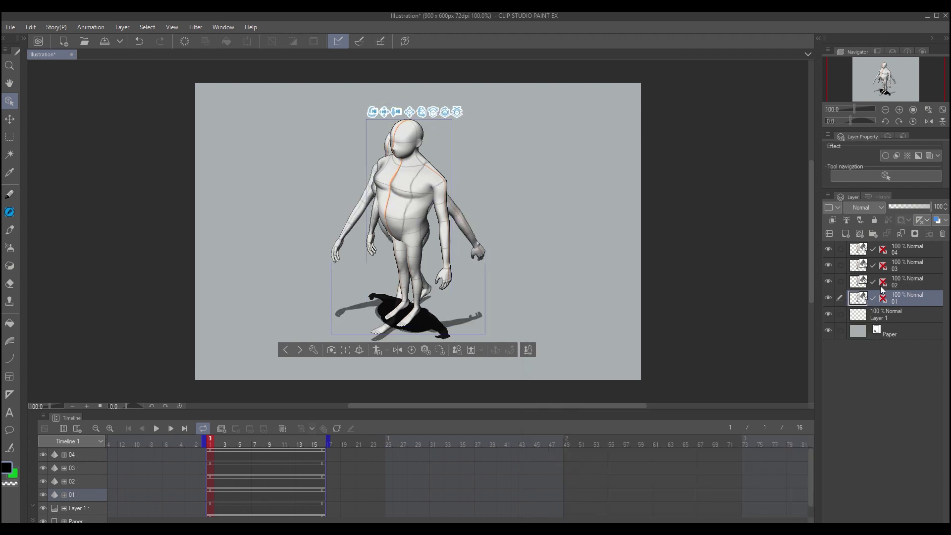
{"action": "left_click", "coordinate": [881, 288]}
{"action": "key", "text": "alt+Tab"}
{"action": "left_click_drag", "start_coordinate": [680, 390], "coordinate": [429, 213]}
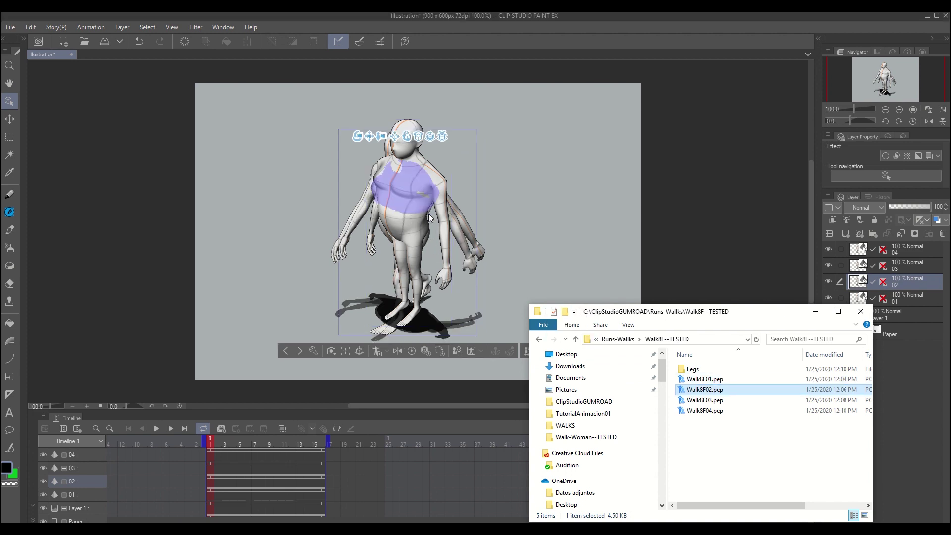
Apply the pose files Walk8F03.pep and Walk8F04.pep to layers 03 and 04 respectively, and close File Explorer
{"action": "left_click", "coordinate": [905, 264]}
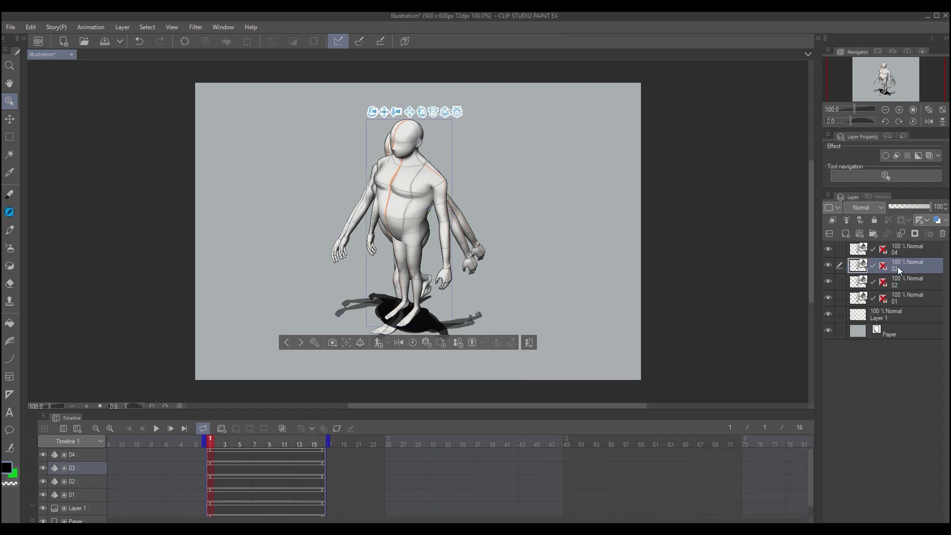
{"action": "key", "text": "alt+Tab"}
{"action": "left_click_drag", "start_coordinate": [705, 400], "coordinate": [401, 192]}
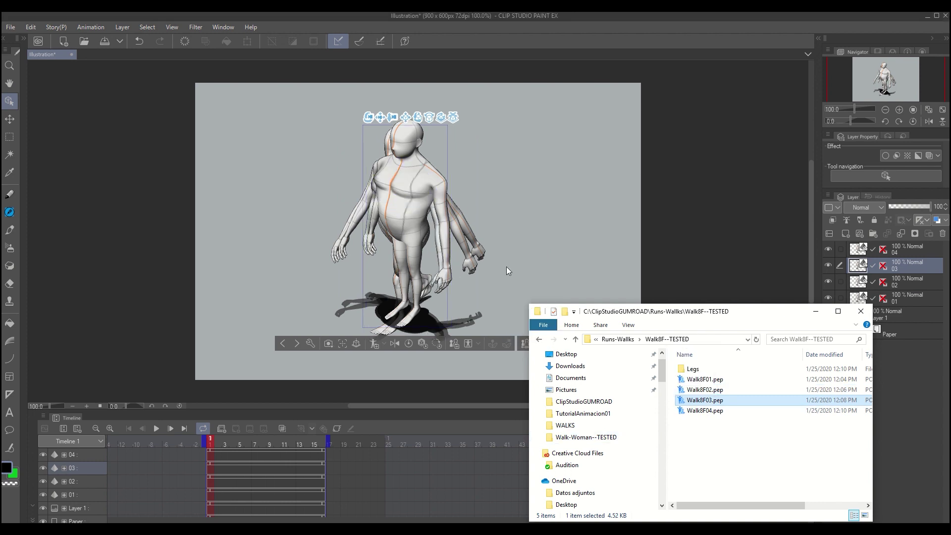
{"action": "left_click", "coordinate": [893, 272]}
{"action": "left_click", "coordinate": [909, 250]}
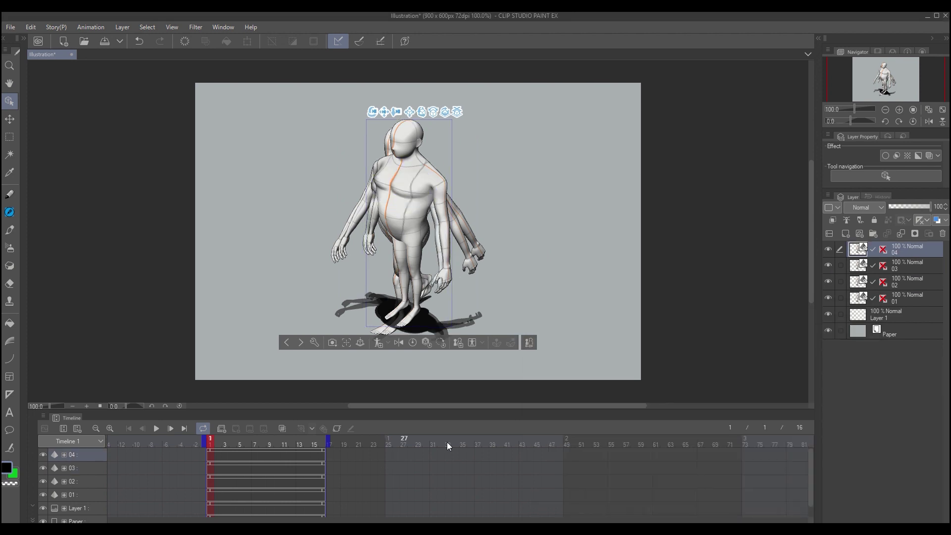
{"action": "key", "text": "alt+Tab"}
{"action": "left_click_drag", "start_coordinate": [701, 412], "coordinate": [402, 200]}
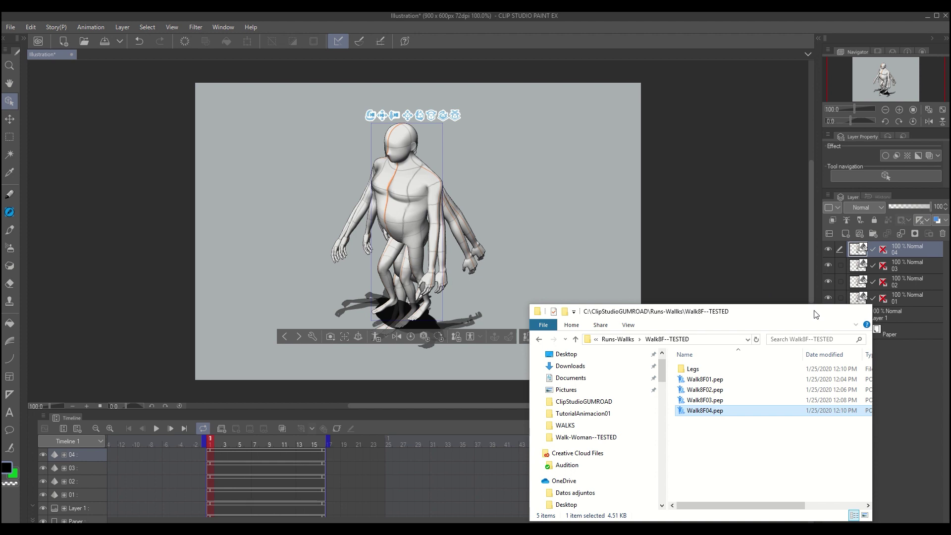
{"action": "left_click", "coordinate": [860, 312]}
Run the raster3D-2nd auto action on layer 01 and on layer 02
{"action": "left_click", "coordinate": [854, 300]}
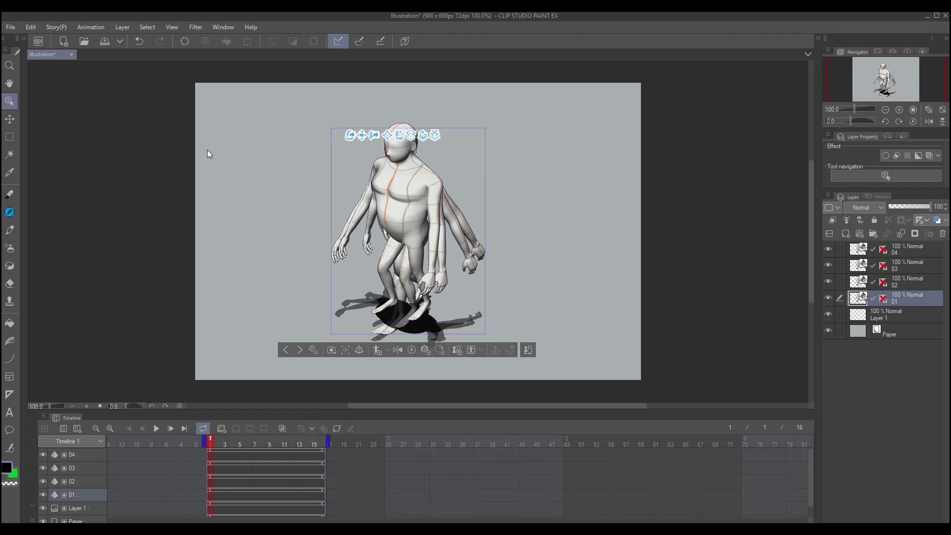
{"action": "left_click", "coordinate": [23, 39]}
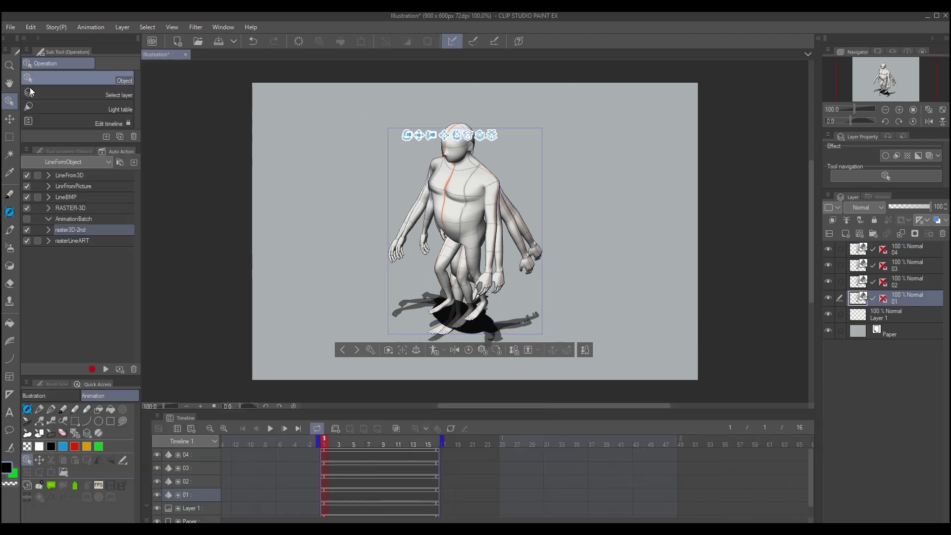
{"action": "left_click", "coordinate": [93, 233]}
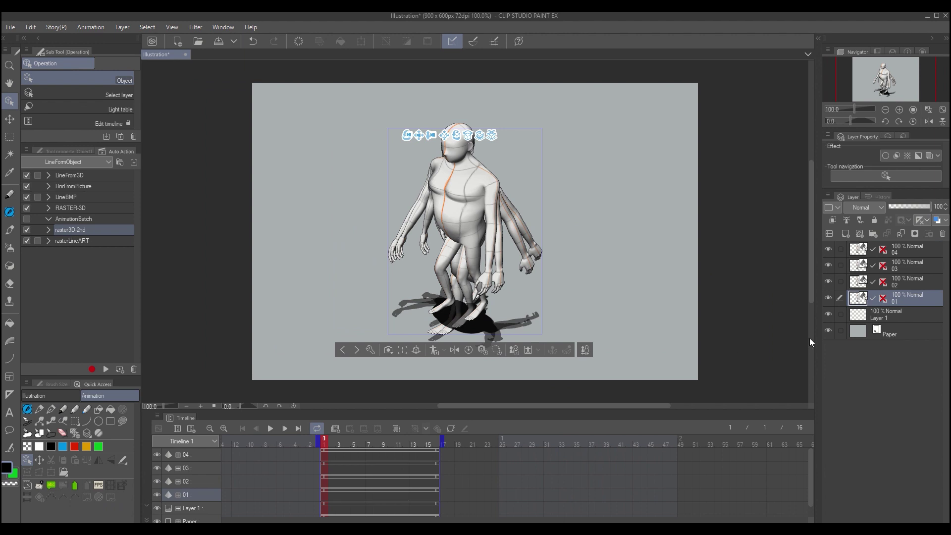
{"action": "left_click", "coordinate": [106, 369]}
{"action": "left_click", "coordinate": [106, 370]}
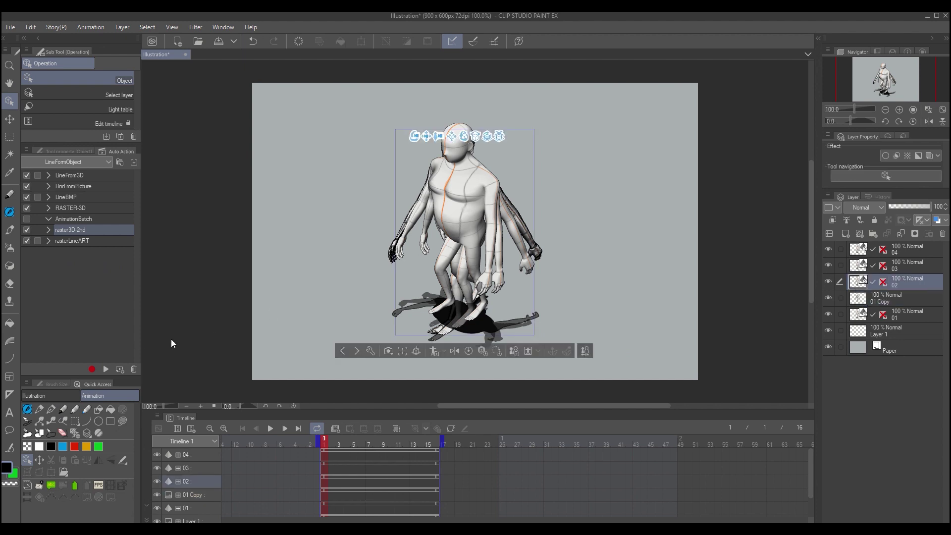
{"action": "left_click", "coordinate": [105, 370]}
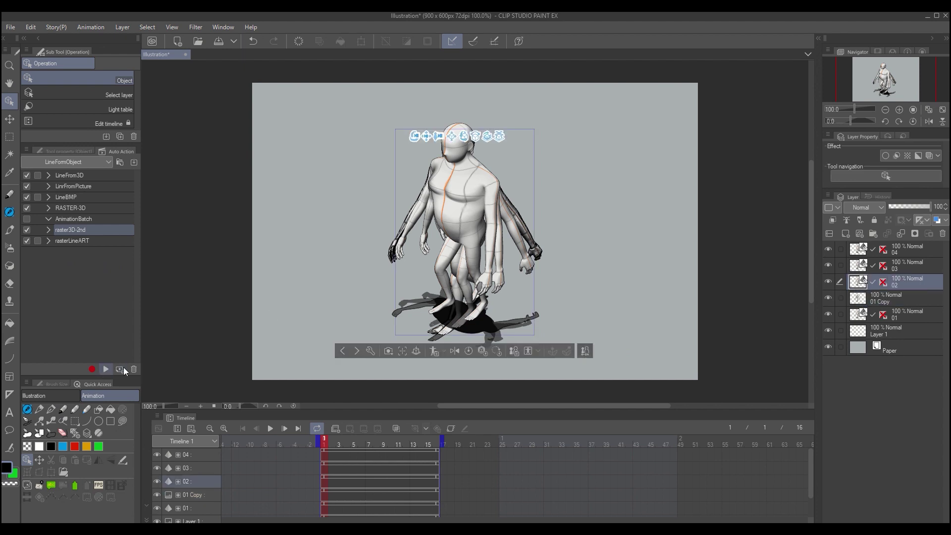
Run the raster3D-2nd auto action on layer 03 and on layer 04
{"action": "left_click", "coordinate": [856, 267]}
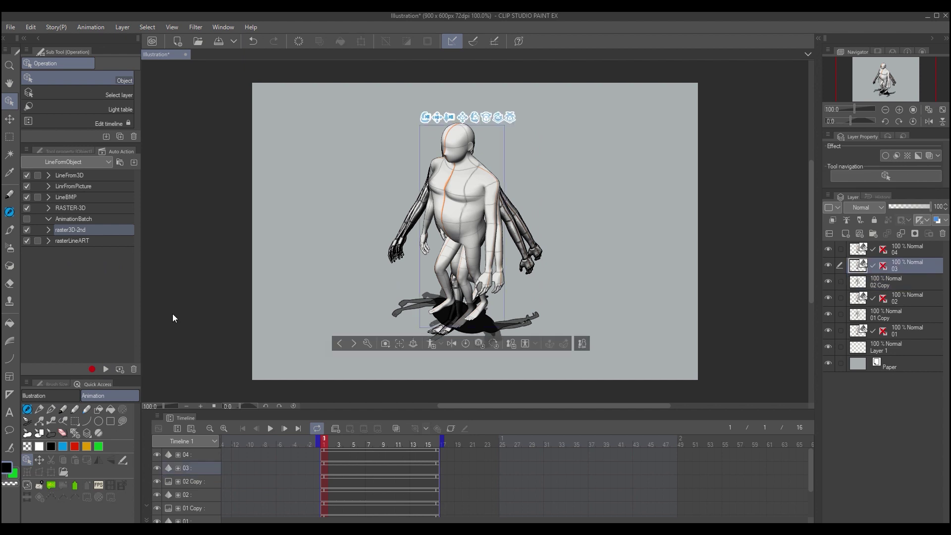
{"action": "left_click", "coordinate": [106, 370]}
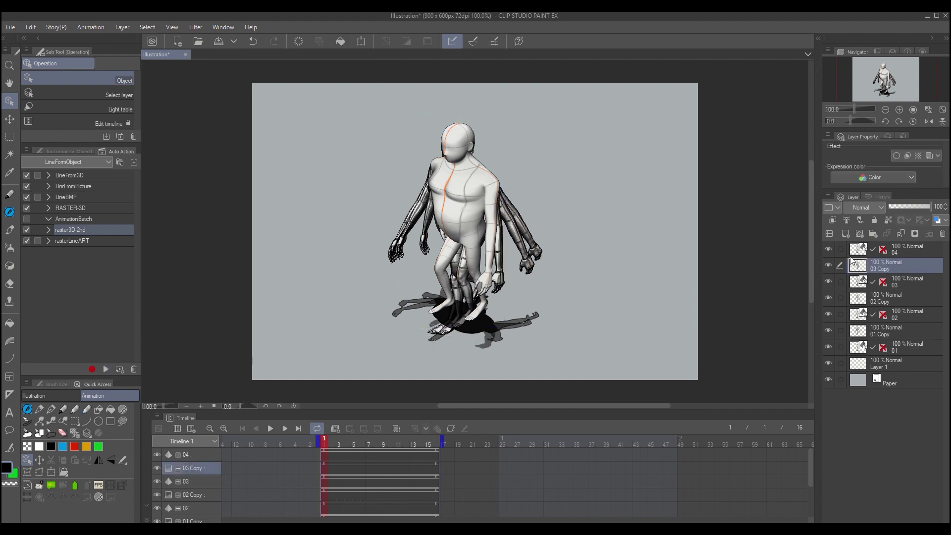
{"action": "left_click", "coordinate": [106, 369]}
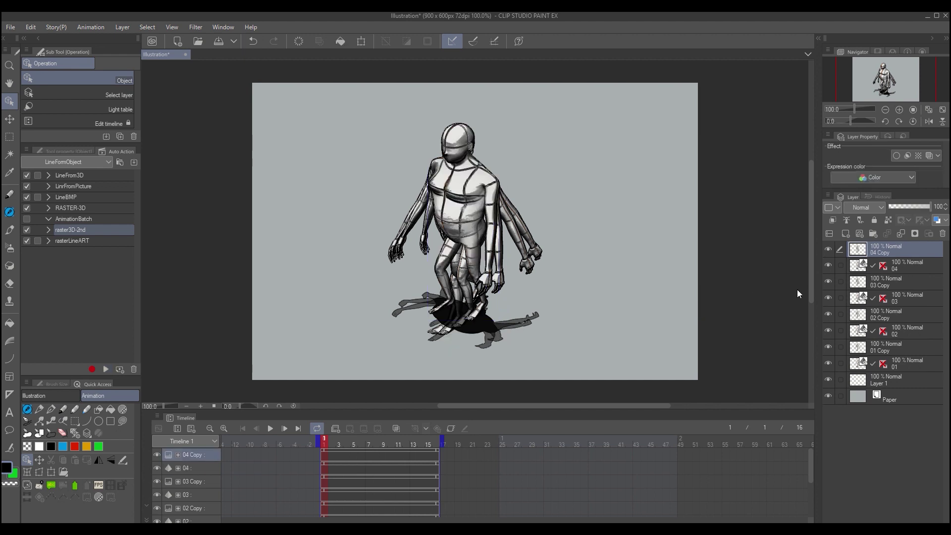
Select the four 3D figure layers 01 to 04 together and move them above all the raster copies
{"action": "left_click", "coordinate": [919, 268]}
{"action": "left_click", "coordinate": [913, 303], "text": "ctrl"}
{"action": "left_click", "coordinate": [915, 333], "text": "ctrl"}
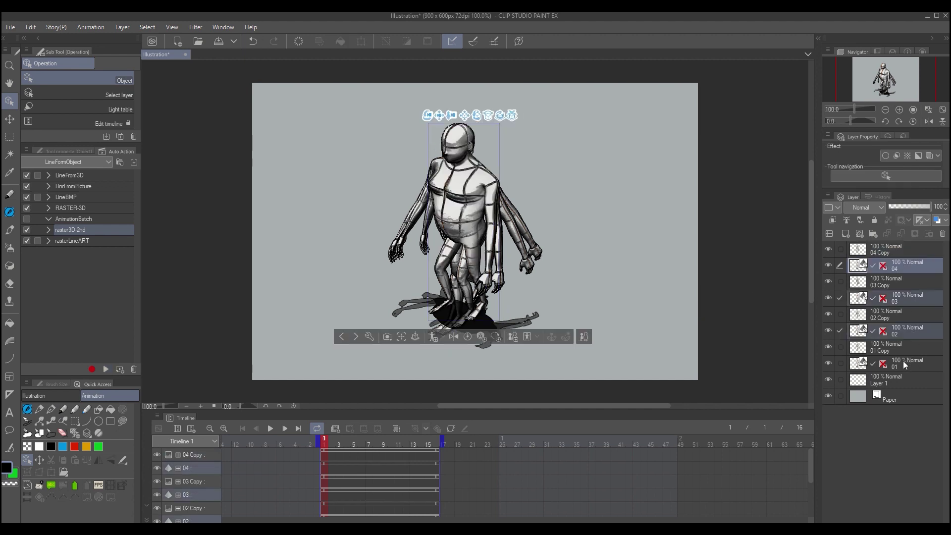
{"action": "left_click", "coordinate": [905, 365], "text": "ctrl"}
{"action": "left_click_drag", "start_coordinate": [876, 270], "coordinate": [877, 250]}
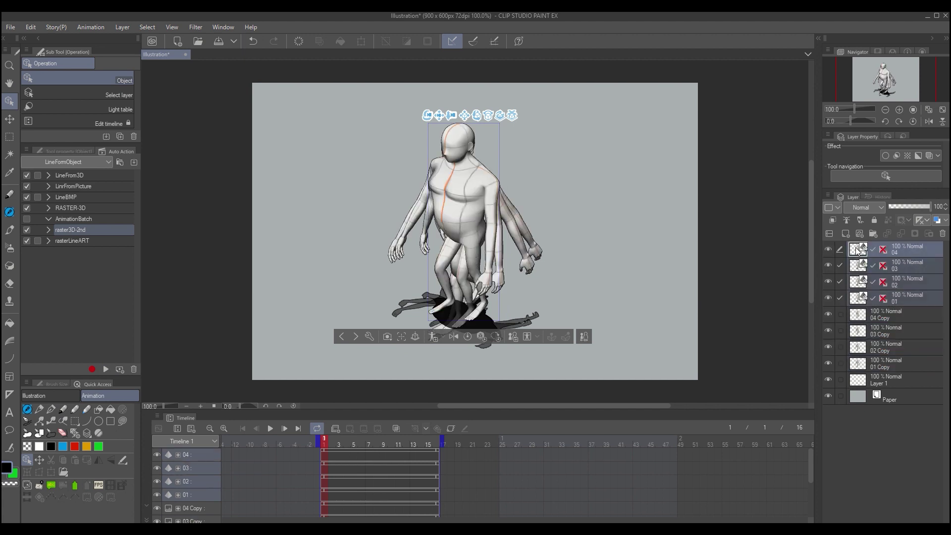
Mirror the poses of the 3D figures on layers 04, 03, 02 and 01, one after another
{"action": "left_click", "coordinate": [874, 250]}
{"action": "left_click", "coordinate": [453, 337]}
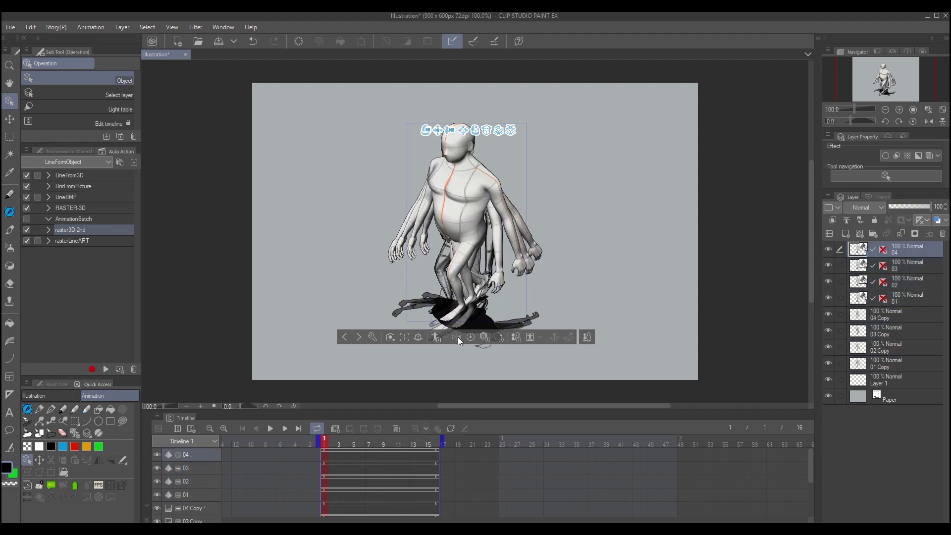
{"action": "left_click", "coordinate": [856, 269]}
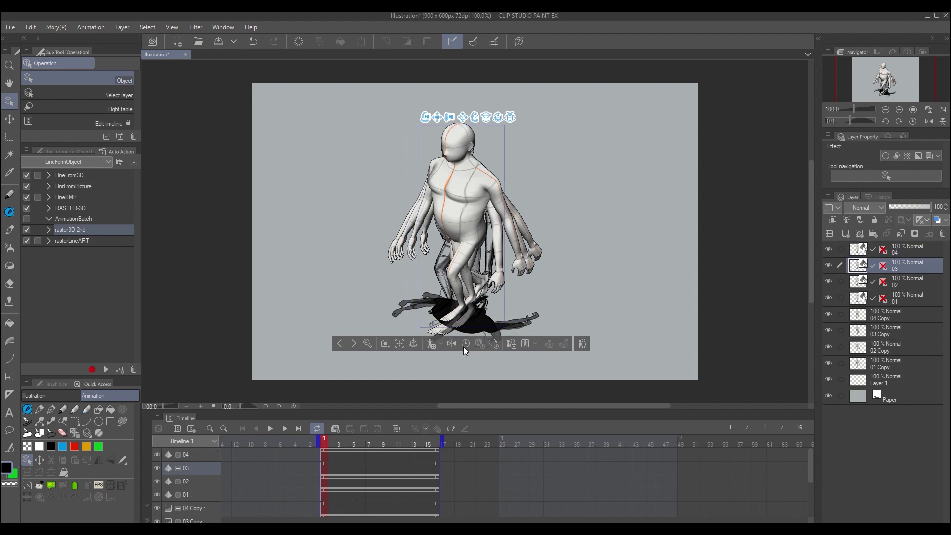
{"action": "left_click", "coordinate": [854, 287]}
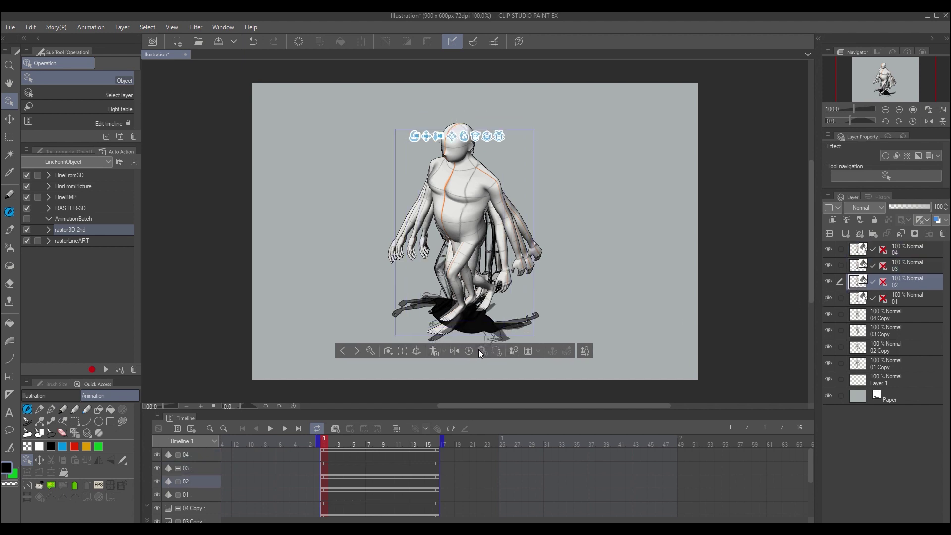
{"action": "left_click", "coordinate": [853, 300]}
{"action": "left_click", "coordinate": [456, 350]}
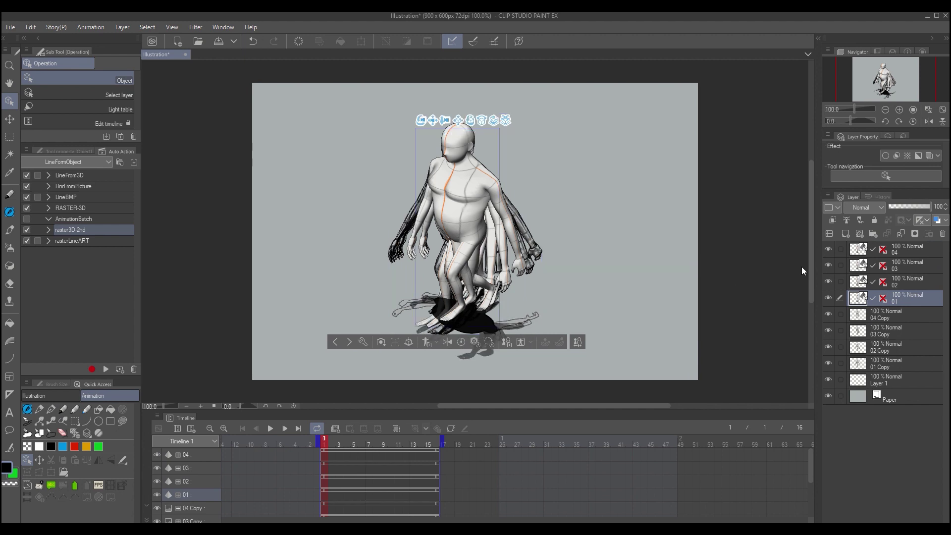
Run the raster3D-2nd auto action on each of the mirrored figure layers 01, 02, 03 and 04
{"action": "left_click", "coordinate": [106, 369]}
{"action": "left_click", "coordinate": [875, 285]}
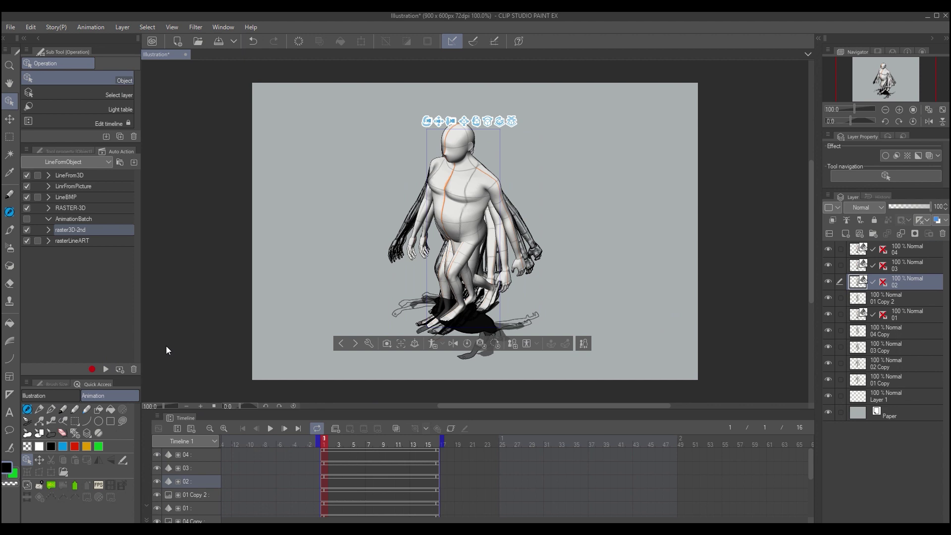
{"action": "left_click", "coordinate": [107, 371]}
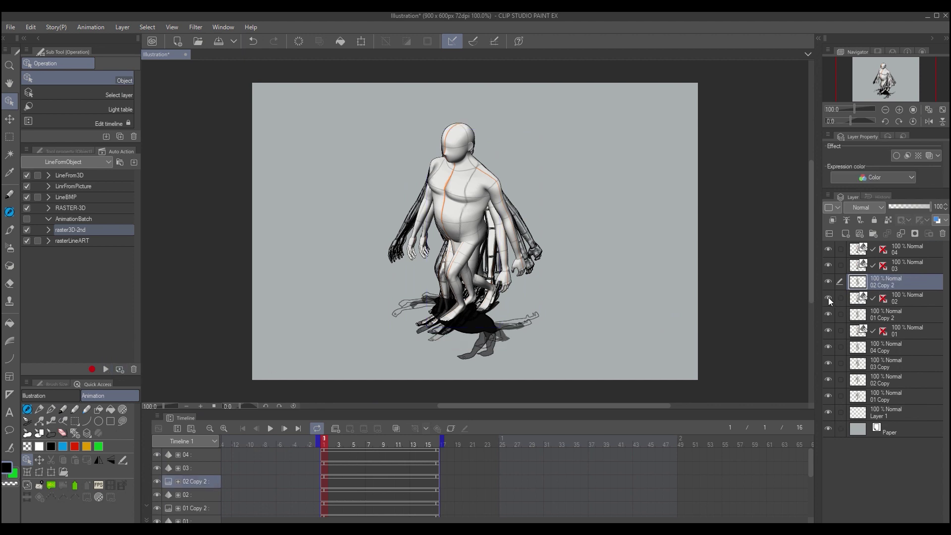
{"action": "left_click", "coordinate": [855, 270]}
{"action": "left_click", "coordinate": [106, 369]}
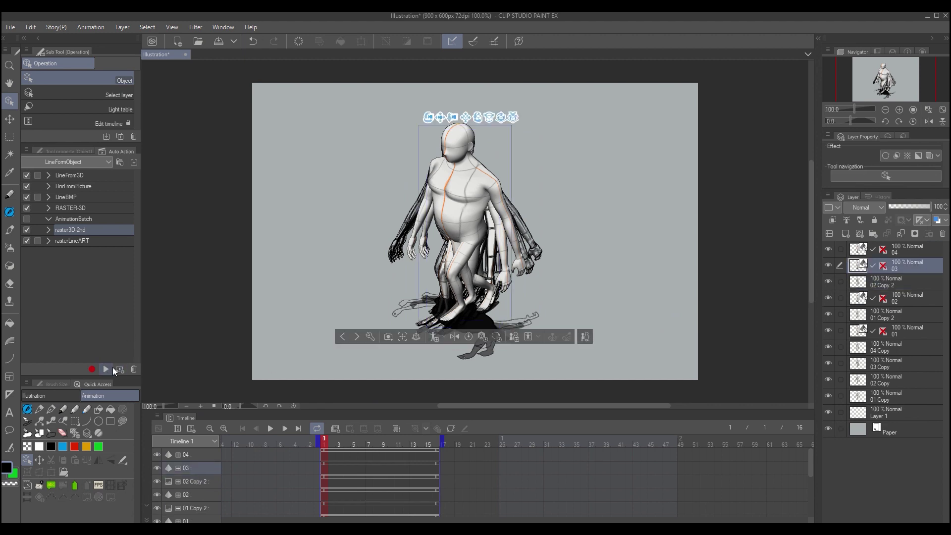
{"action": "left_click", "coordinate": [855, 252]}
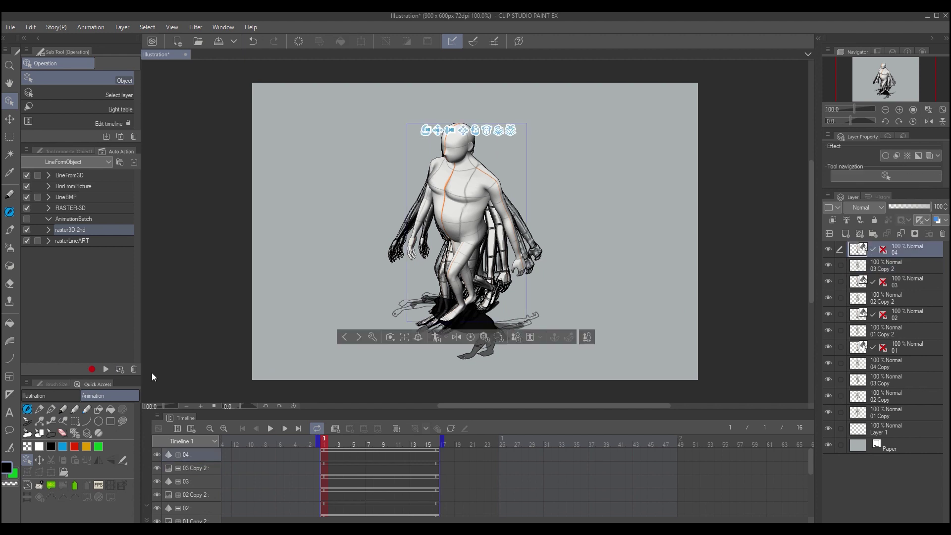
{"action": "left_click", "coordinate": [111, 369]}
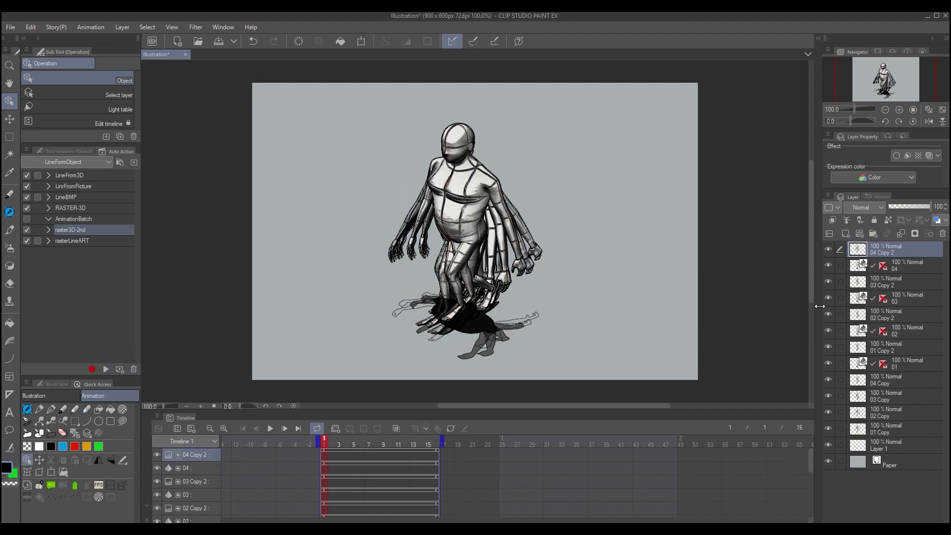
Delete the four 3D figure layers 01, 02, 03 and 04, keeping only the raster copies
{"action": "left_click", "coordinate": [905, 268]}
{"action": "left_click", "coordinate": [917, 297], "text": "ctrl"}
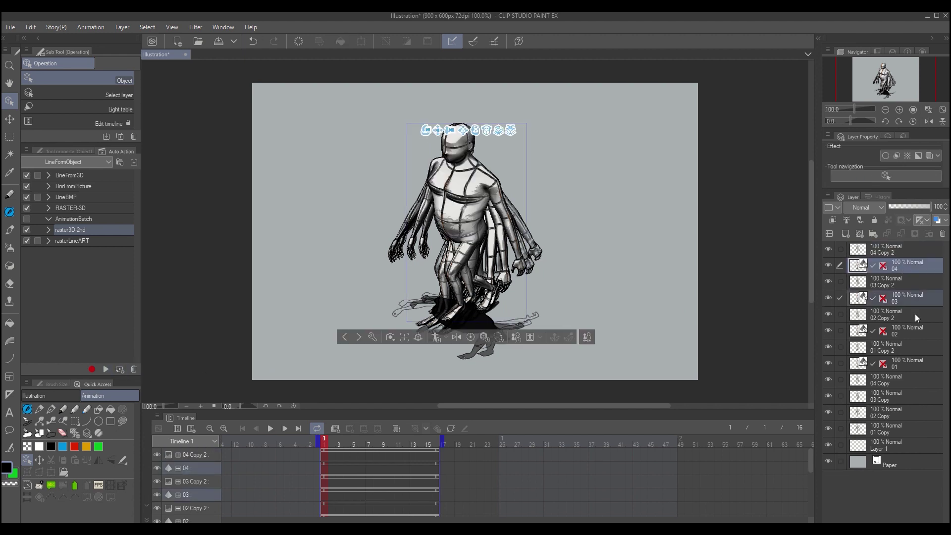
{"action": "left_click", "coordinate": [916, 331], "text": "ctrl"}
{"action": "left_click", "coordinate": [916, 363], "text": "ctrl"}
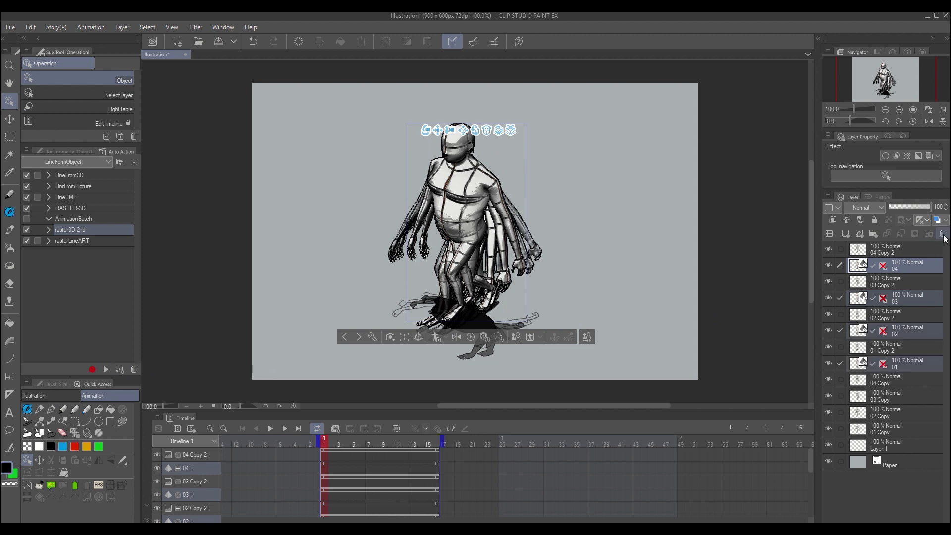
{"action": "left_click", "coordinate": [943, 234]}
Create a new animation folder above the raster copies and move all eight copies plus Layer 1 into it
{"action": "left_click", "coordinate": [894, 250]}
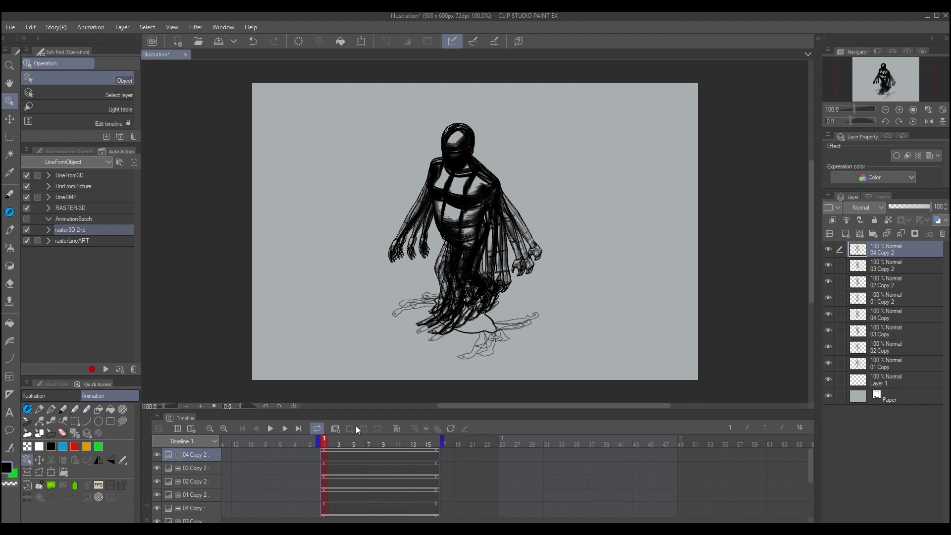
{"action": "left_click", "coordinate": [335, 429]}
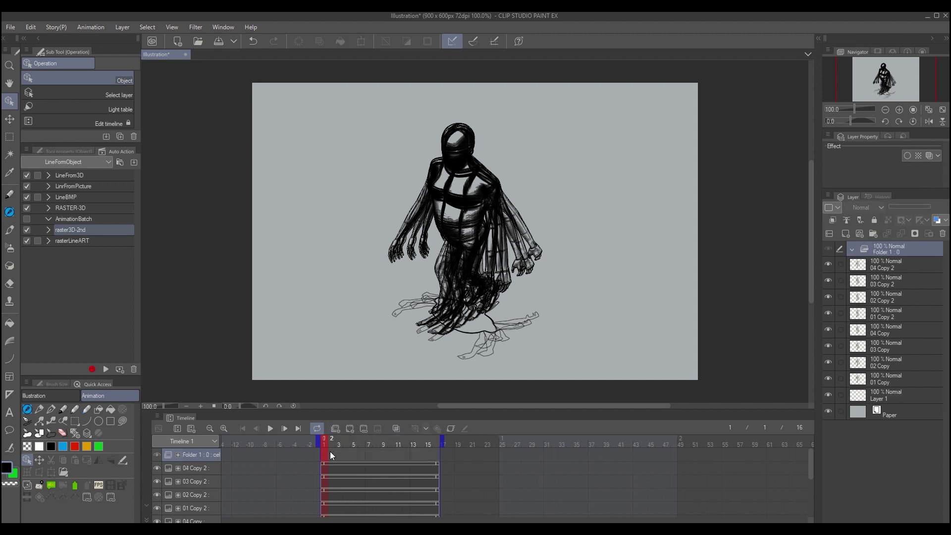
{"action": "left_click", "coordinate": [896, 392], "text": "shift"}
{"action": "left_click_drag", "start_coordinate": [884, 264], "coordinate": [890, 250]}
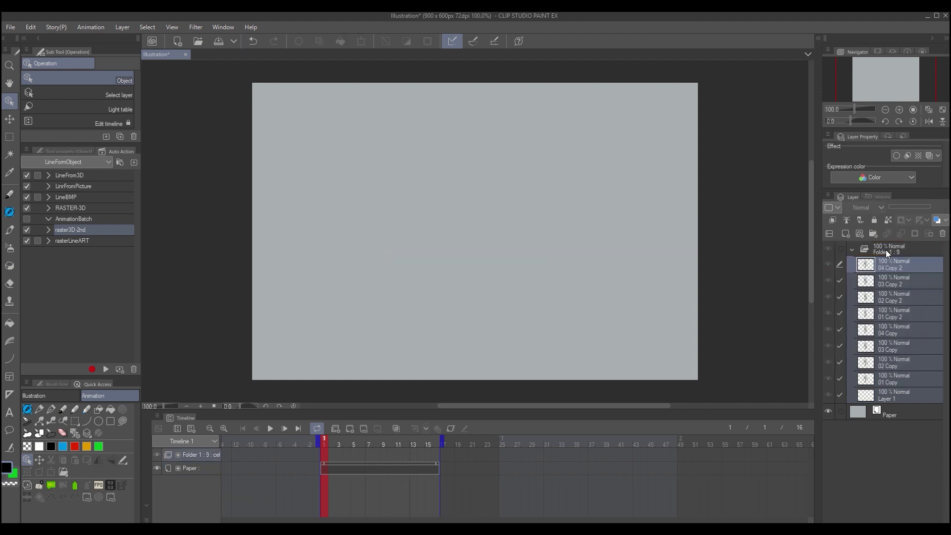
Batch specify the folder's existing cels by name from Layer 1 to 04 Copy 2, with 2 frames per cel
{"action": "left_click", "coordinate": [864, 248]}
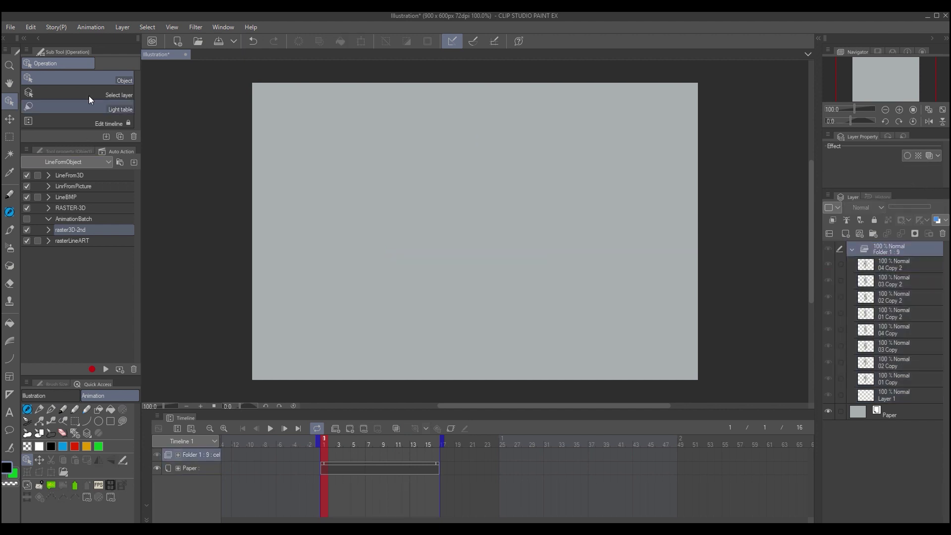
{"action": "left_click", "coordinate": [92, 28]}
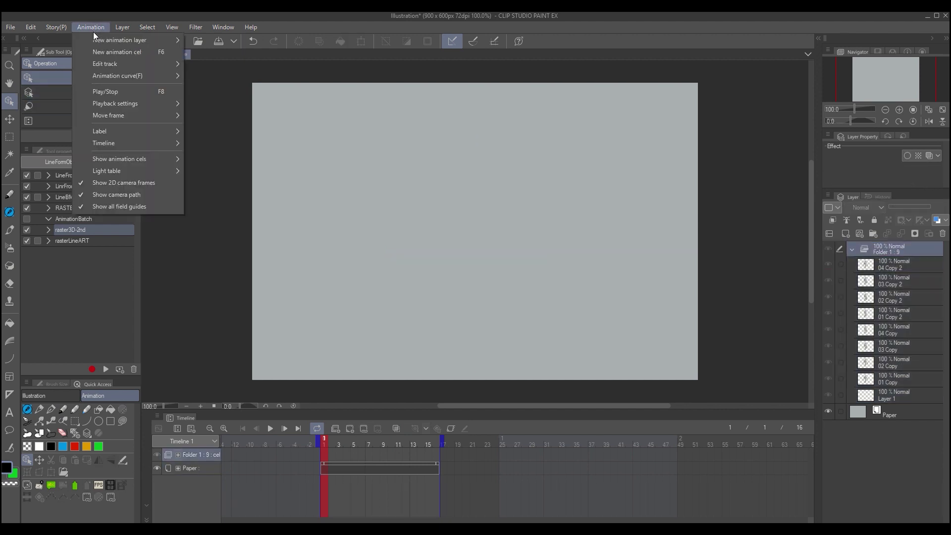
{"action": "mouse_move", "coordinate": [113, 64]}
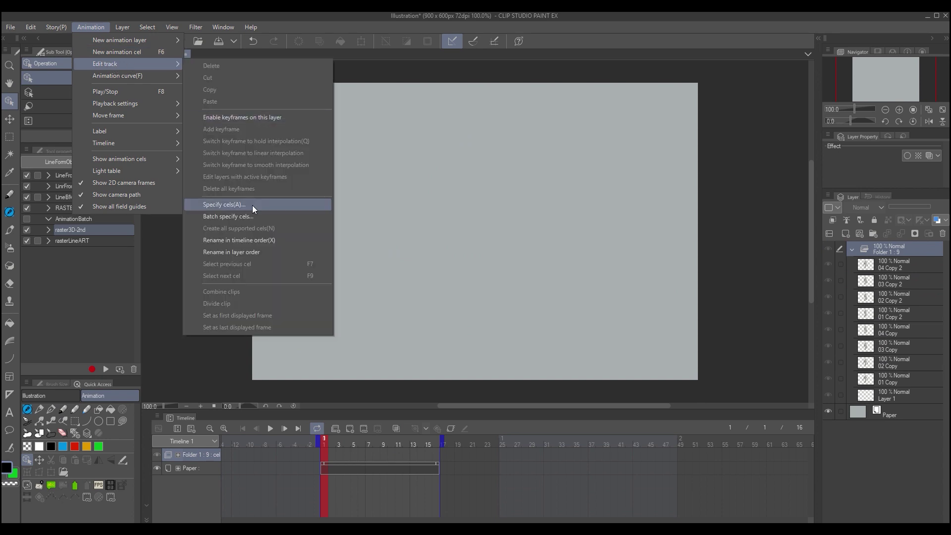
{"action": "left_click", "coordinate": [265, 218]}
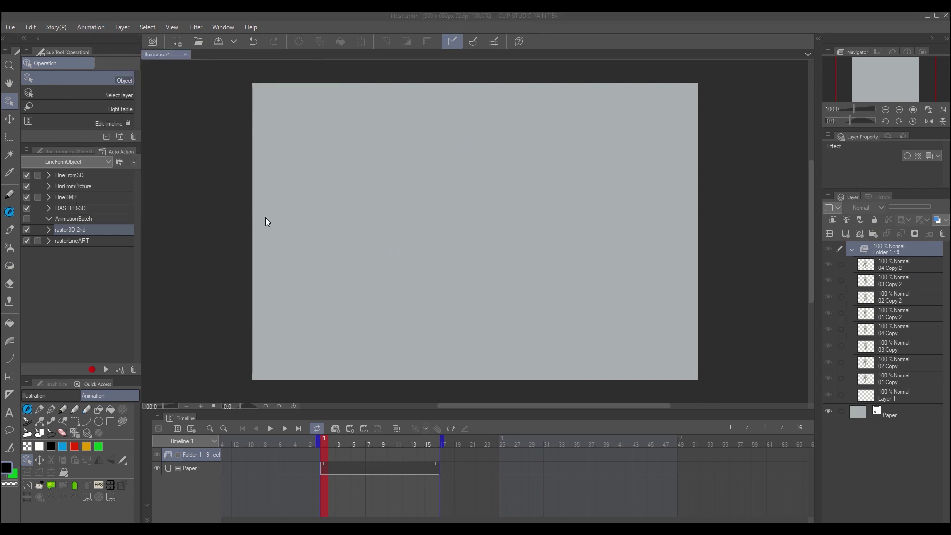
{"action": "left_click", "coordinate": [376, 175]}
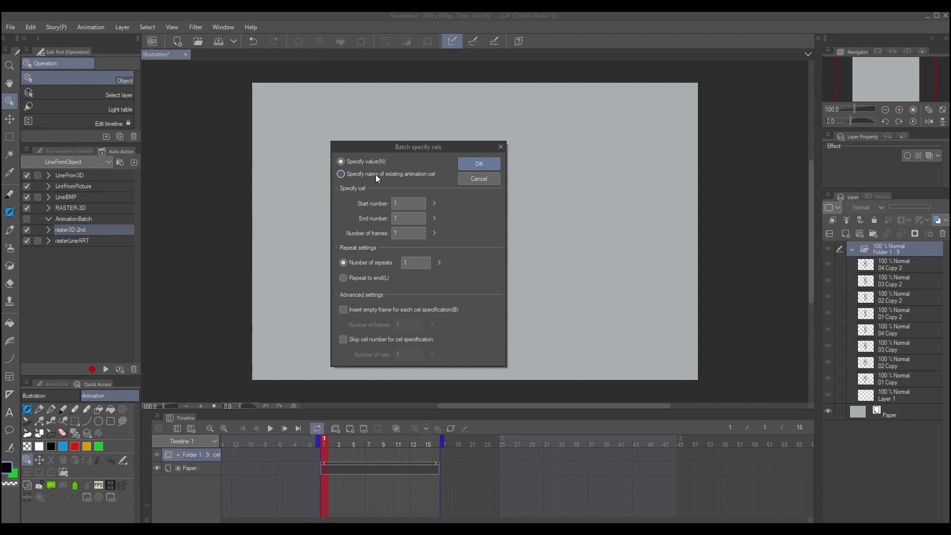
{"action": "left_click", "coordinate": [399, 233]}
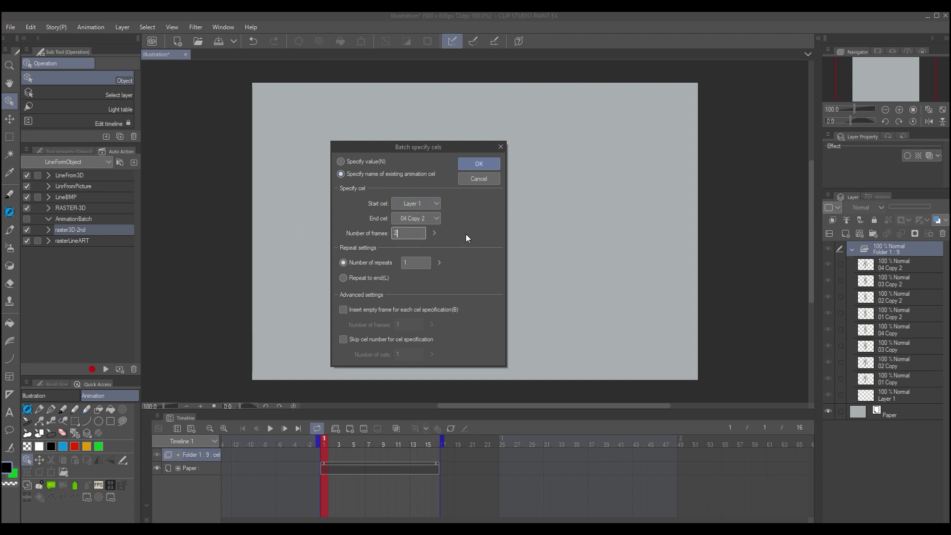
{"action": "left_click", "coordinate": [485, 167]}
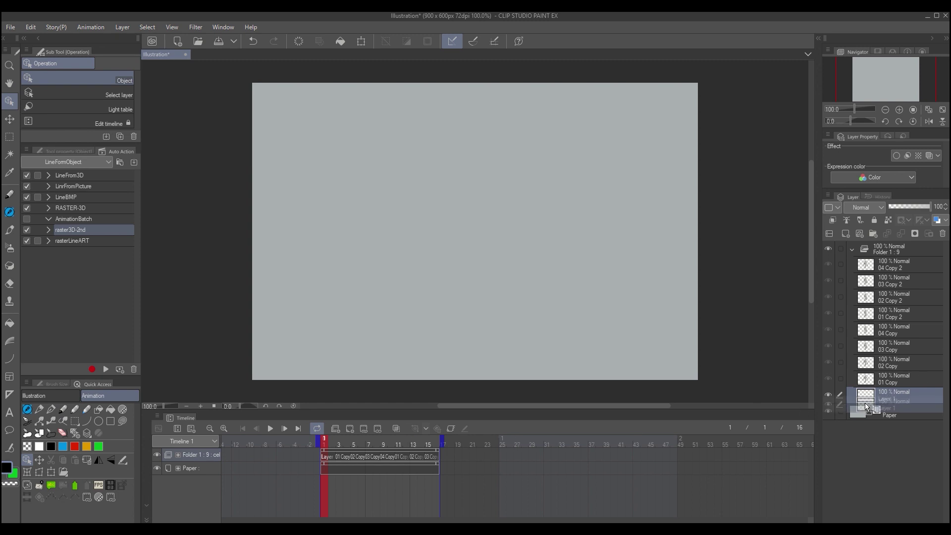
Move Layer 1 out of the animation folder, placing it directly above the Paper layer
{"action": "mouse_move", "coordinate": [865, 402]}
{"action": "left_mouse_down"}
{"action": "mouse_move", "coordinate": [860, 412]}
{"action": "mouse_move", "coordinate": [872, 391]}
{"action": "left_mouse_up"}
{"action": "left_click", "coordinate": [878, 377]}
Batch specify the folder's existing cels by name from 01 Copy to 04 Copy 2, starting at frame 1 with 2 frames per cel
{"action": "left_click", "coordinate": [882, 251]}
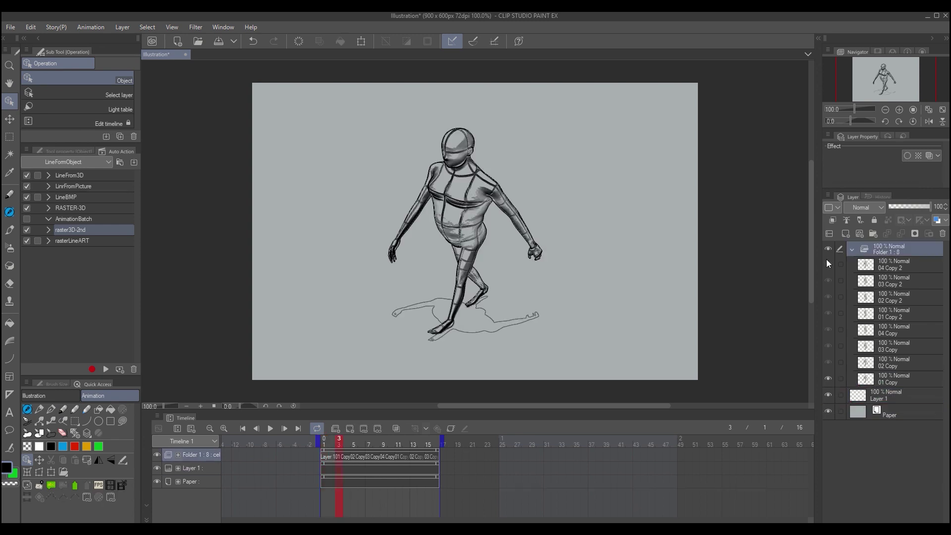
{"action": "left_click", "coordinate": [86, 26]}
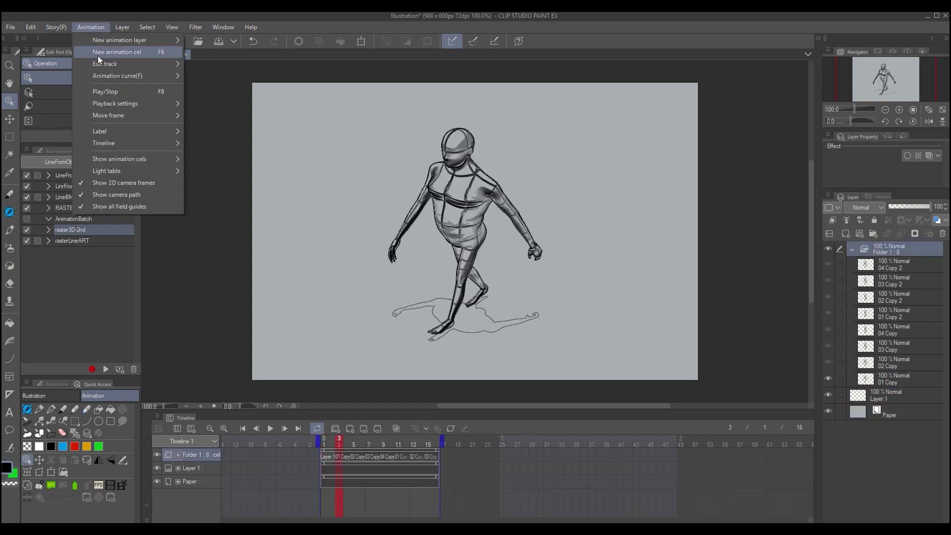
{"action": "mouse_move", "coordinate": [118, 63]}
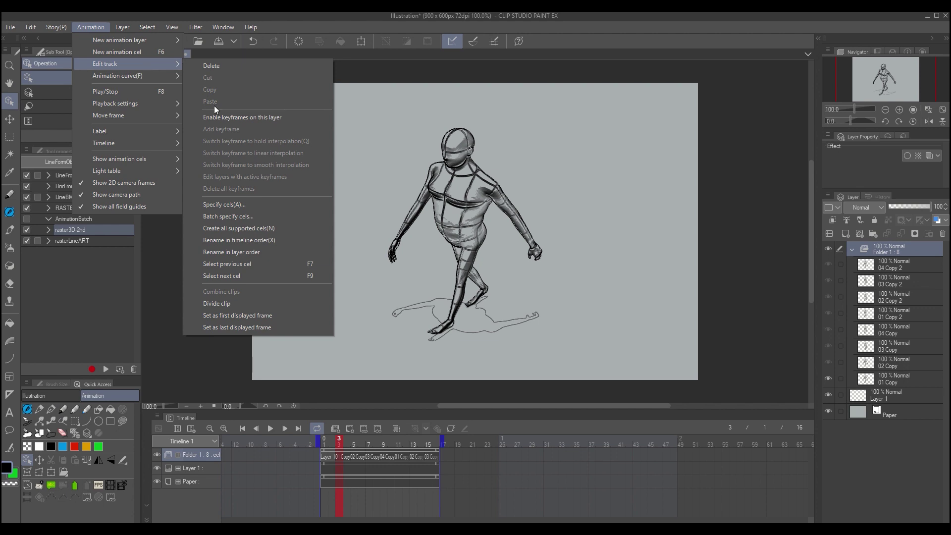
{"action": "left_click", "coordinate": [335, 444]}
{"action": "left_click", "coordinate": [325, 442]}
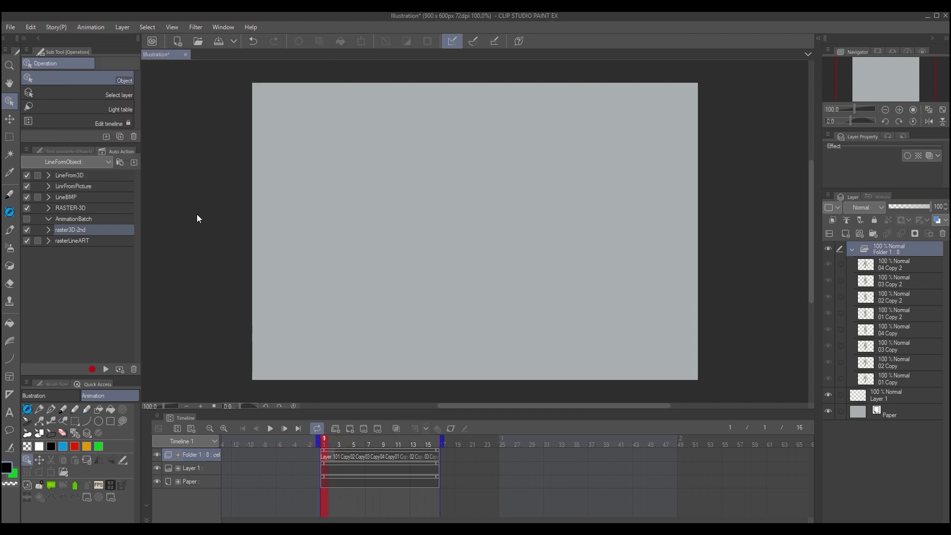
{"action": "left_click", "coordinate": [92, 28]}
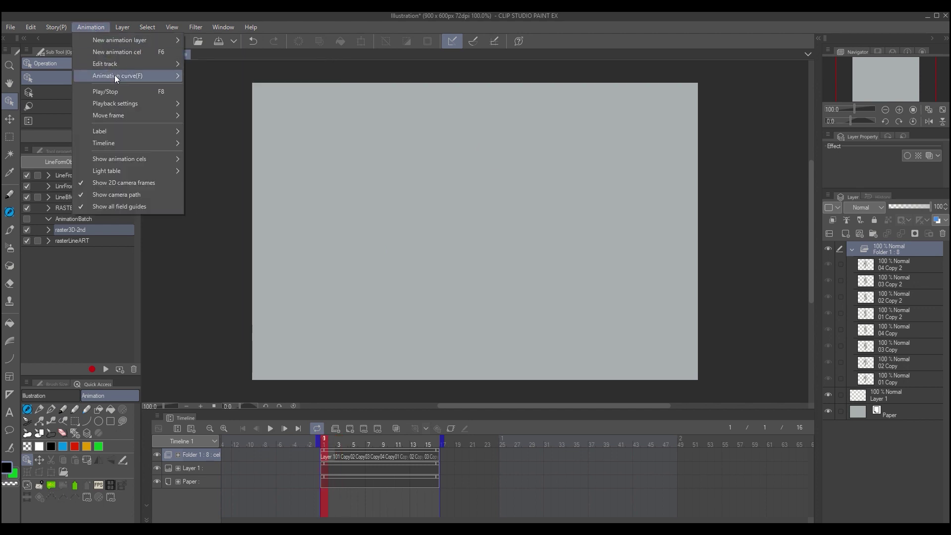
{"action": "mouse_move", "coordinate": [151, 64]}
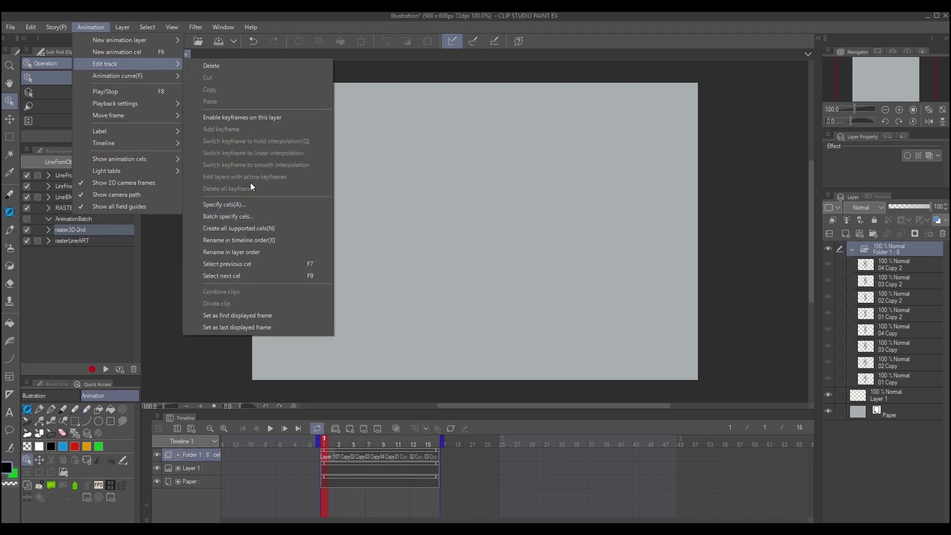
{"action": "left_click", "coordinate": [252, 216]}
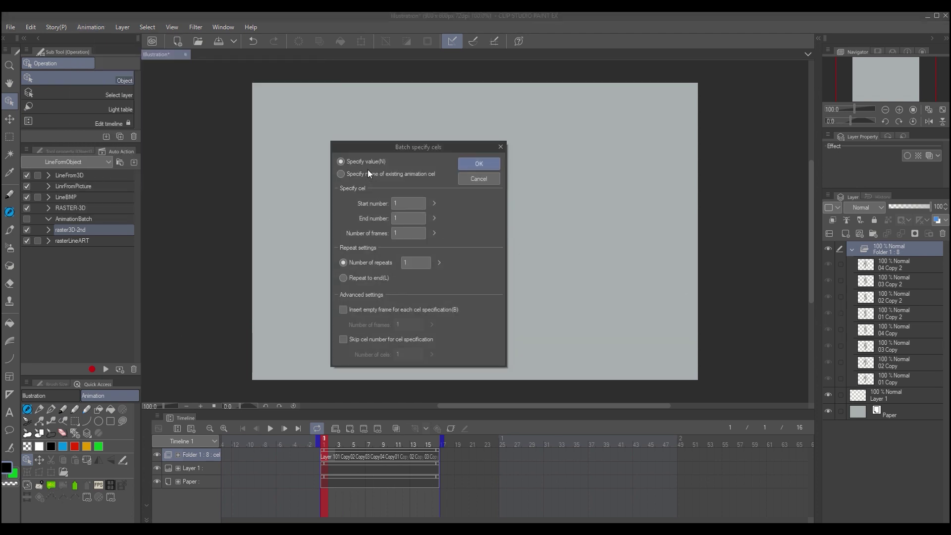
{"action": "left_click", "coordinate": [368, 173]}
{"action": "left_click", "coordinate": [415, 237]}
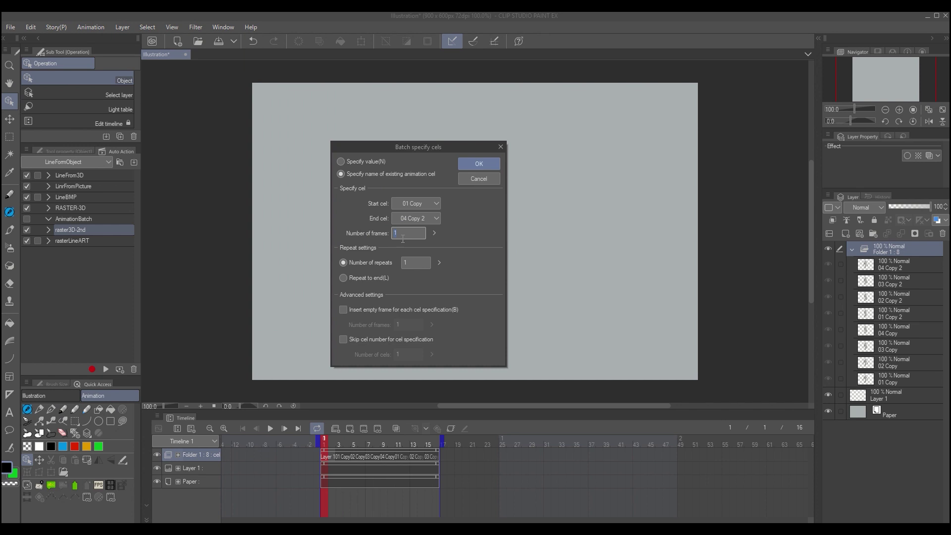
{"action": "left_click", "coordinate": [482, 165]}
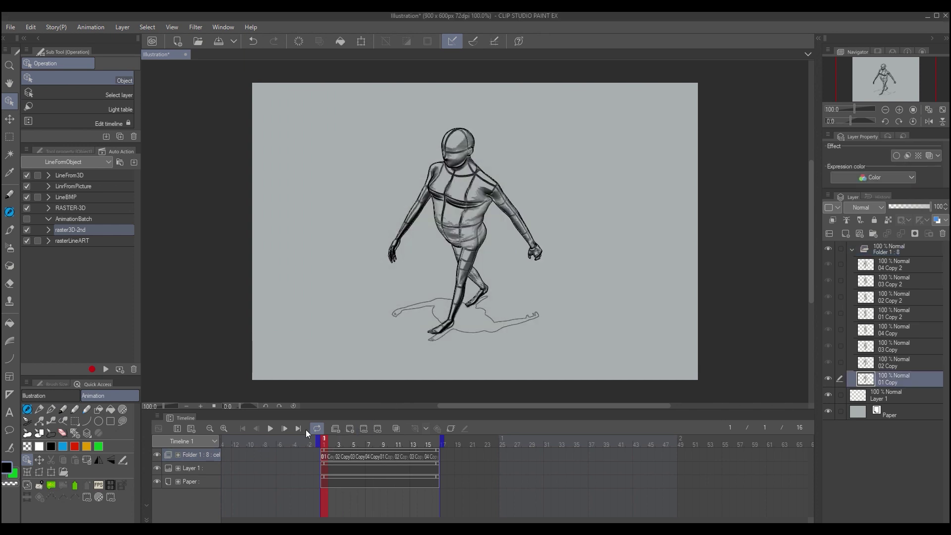
Play the walk-cycle animation on the timeline to preview it, and stop the playback
{"action": "left_click", "coordinate": [270, 431]}
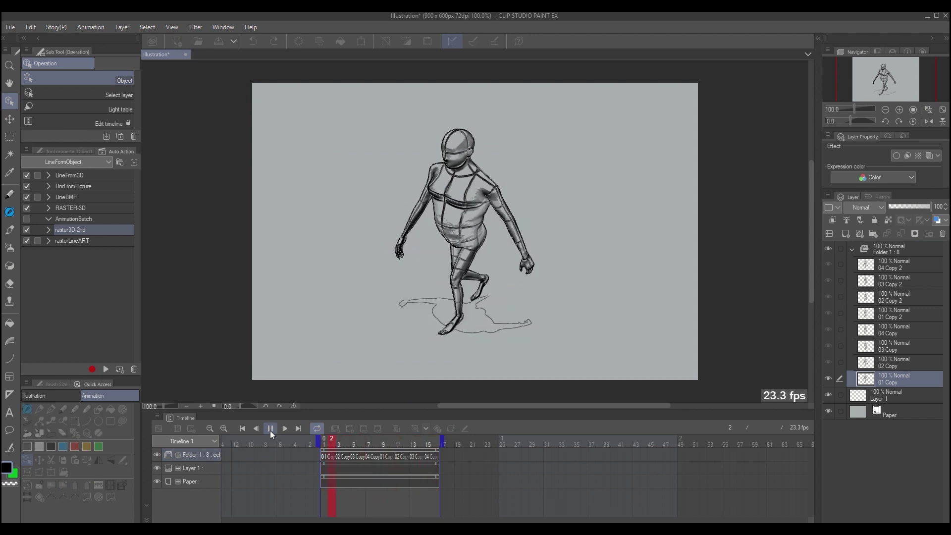
{"action": "left_click", "coordinate": [270, 430]}
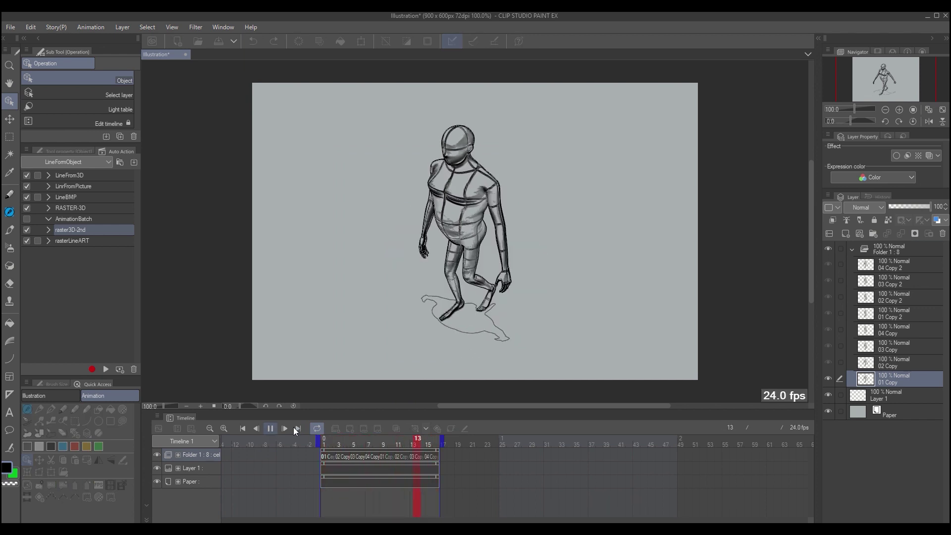
Give the animation folder a dark blue layer color and lower its opacity to 49%
{"action": "left_click", "coordinate": [922, 247]}
{"action": "left_click", "coordinate": [947, 221]}
{"action": "left_click", "coordinate": [923, 233]}
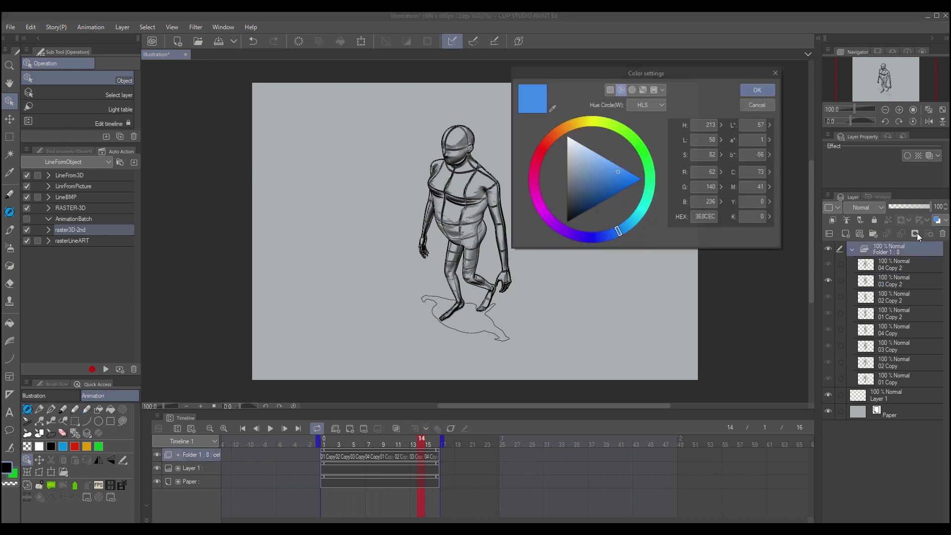
{"action": "left_click", "coordinate": [593, 195]}
{"action": "left_click", "coordinate": [757, 90]}
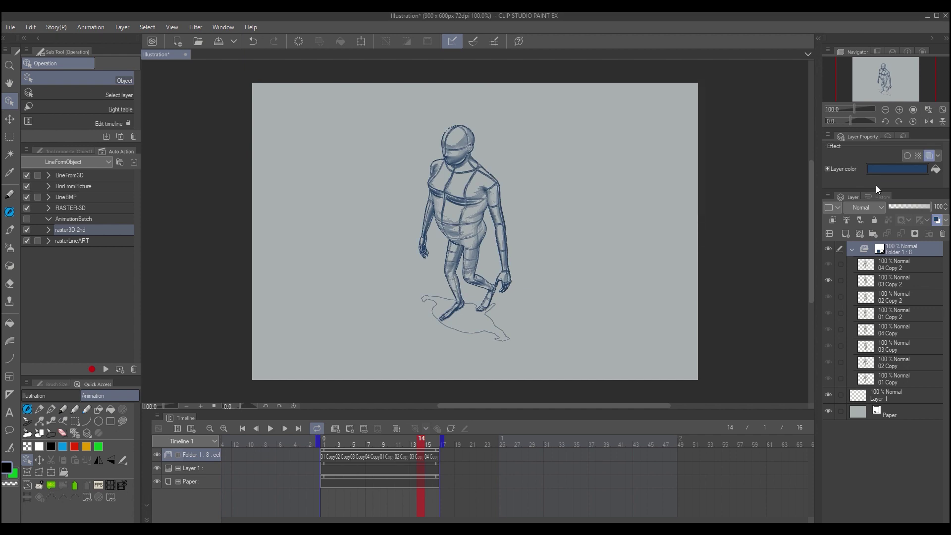
{"action": "left_click", "coordinate": [908, 207]}
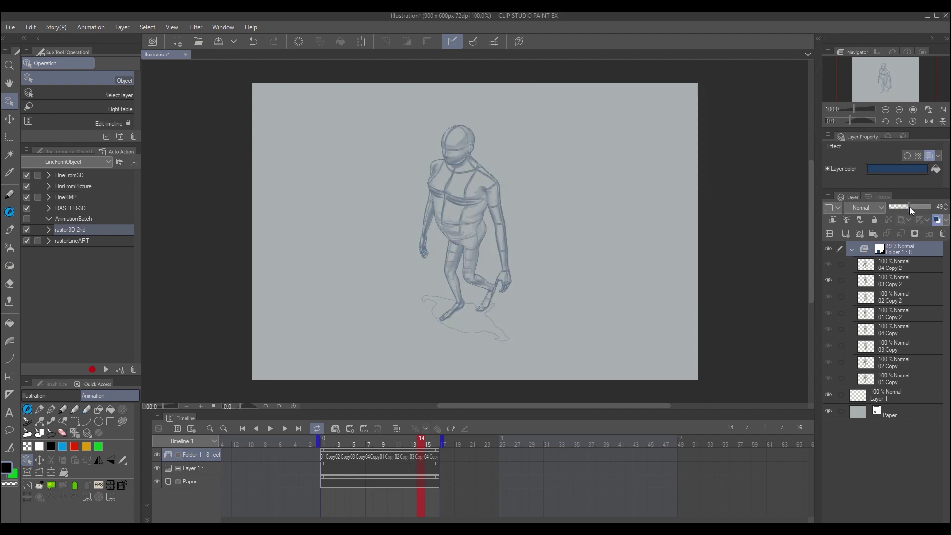
Examine the tinted figure up close at frame 1 and scrub through the frames of the cycle
{"action": "left_click", "coordinate": [325, 443]}
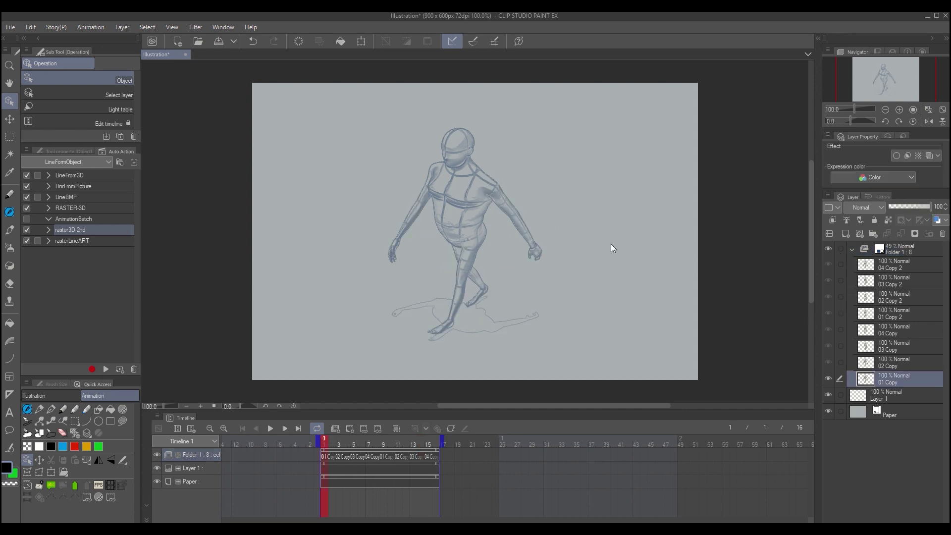
{"action": "scroll", "coordinate": [458, 150], "scroll_direction": "up", "scroll_amount": 5}
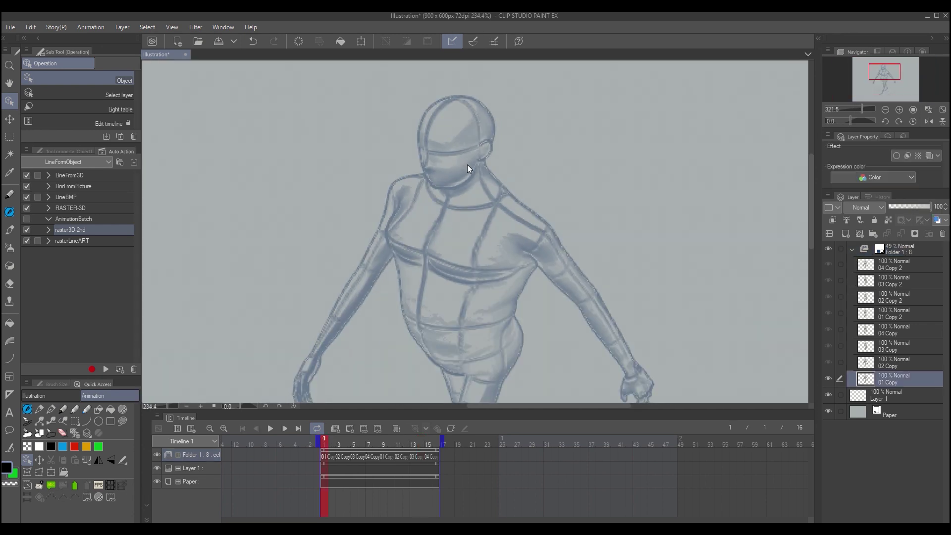
{"action": "scroll", "coordinate": [467, 166], "scroll_direction": "down", "scroll_amount": 1}
{"action": "left_click_drag", "start_coordinate": [337, 444], "coordinate": [435, 441]}
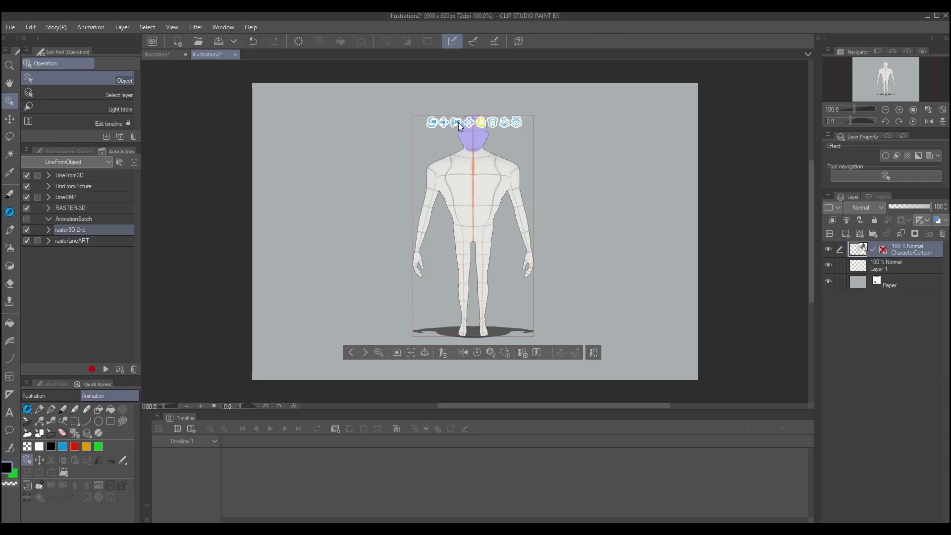
In the Illustration2 document, rotate the camera around the 3D figure and close both hands into fists using the Pose settings
{"action": "left_click_drag", "start_coordinate": [433, 123], "coordinate": [489, 137]}
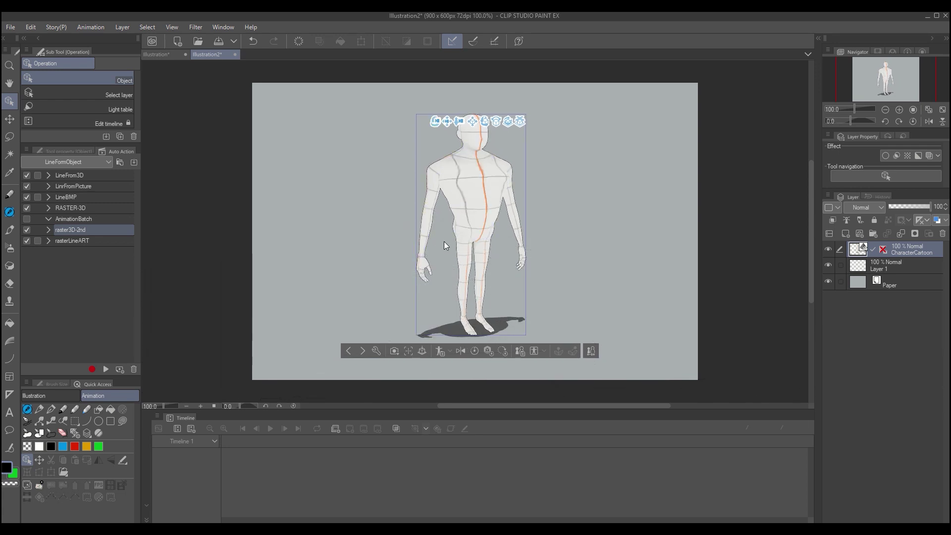
{"action": "left_click", "coordinate": [376, 350]}
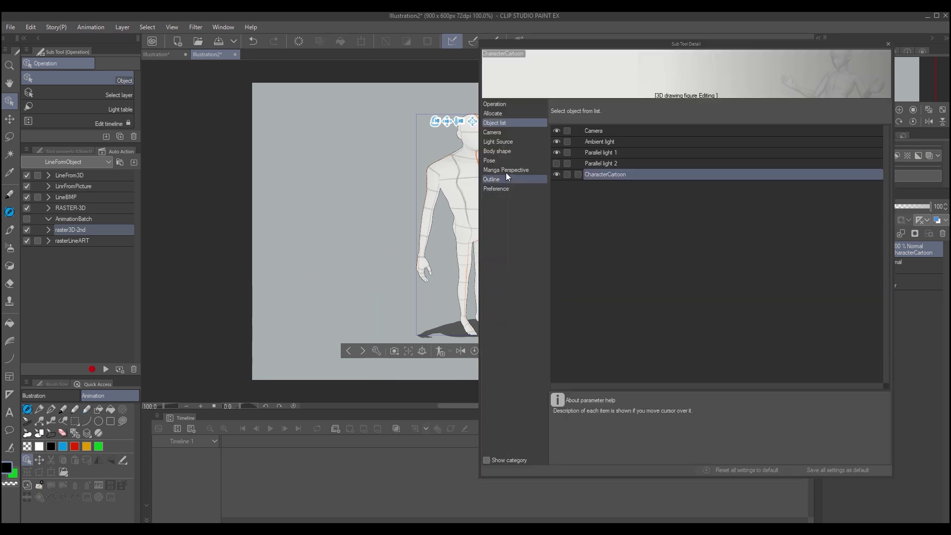
{"action": "left_click", "coordinate": [504, 159]}
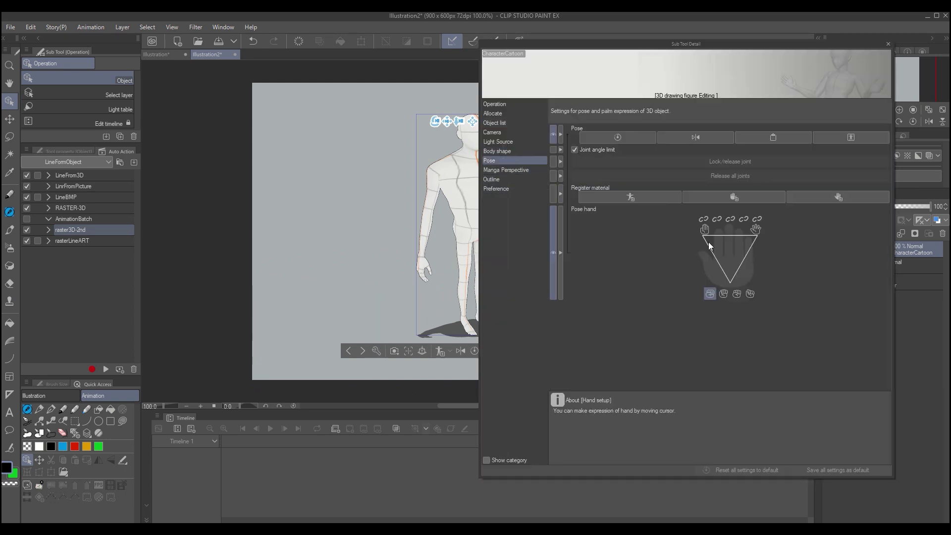
{"action": "mouse_move", "coordinate": [733, 269]}
{"action": "left_mouse_down"}
{"action": "mouse_move", "coordinate": [722, 260]}
{"action": "mouse_move", "coordinate": [730, 268]}
{"action": "left_mouse_up"}
{"action": "left_click", "coordinate": [889, 43]}
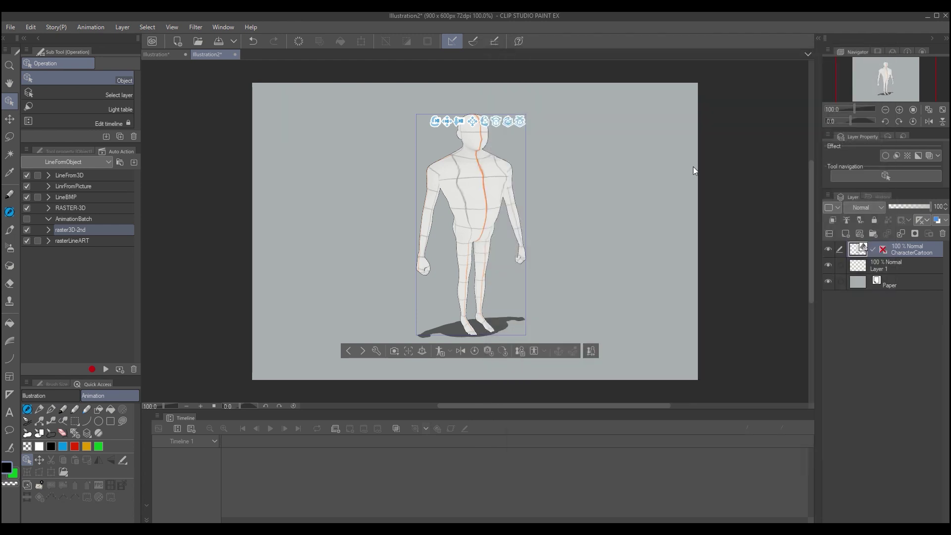
Bend the figure's right forearm at the elbow by about 64 degrees
{"action": "left_click", "coordinate": [427, 226]}
{"action": "left_click", "coordinate": [427, 226]}
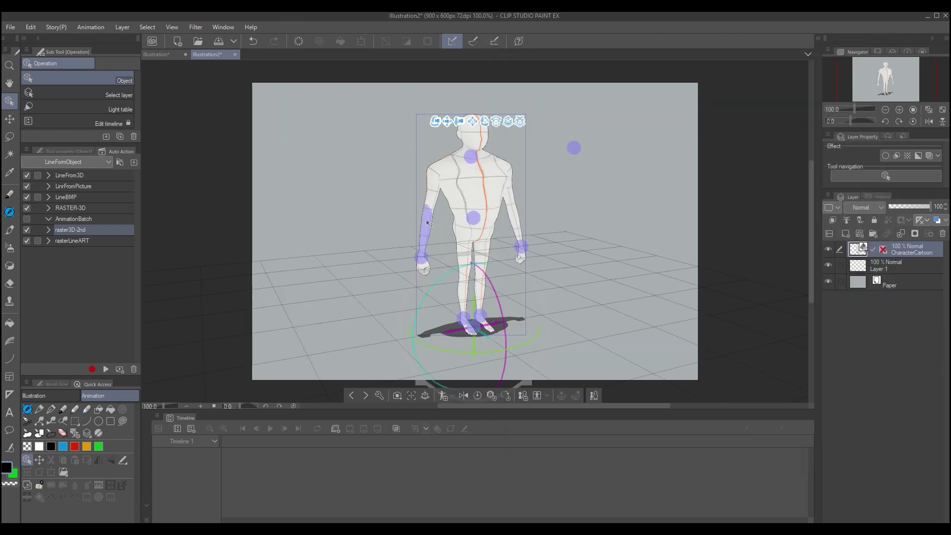
{"action": "left_click_drag", "start_coordinate": [452, 214], "coordinate": [457, 192]}
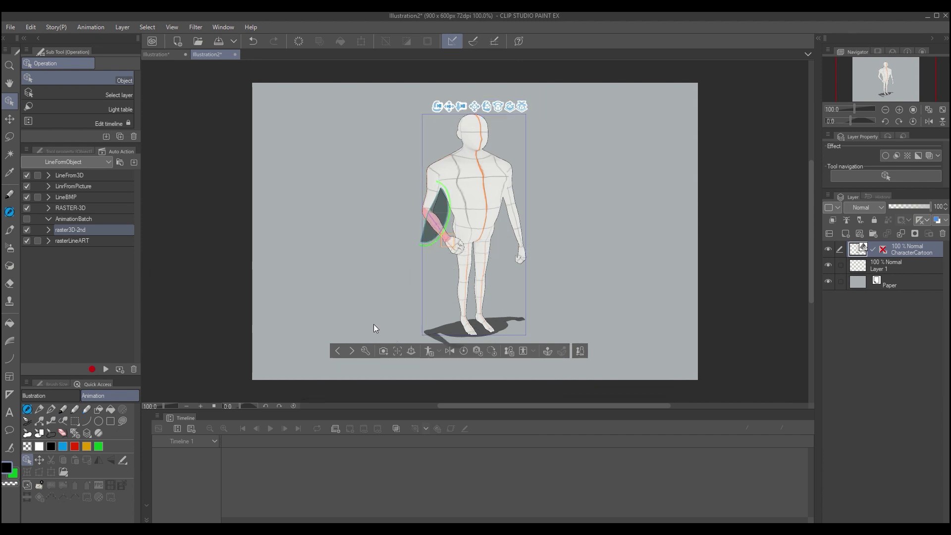
Open the figure's Allocate settings and examine the bent right forearm's partial rotation values
{"action": "left_click", "coordinate": [367, 349]}
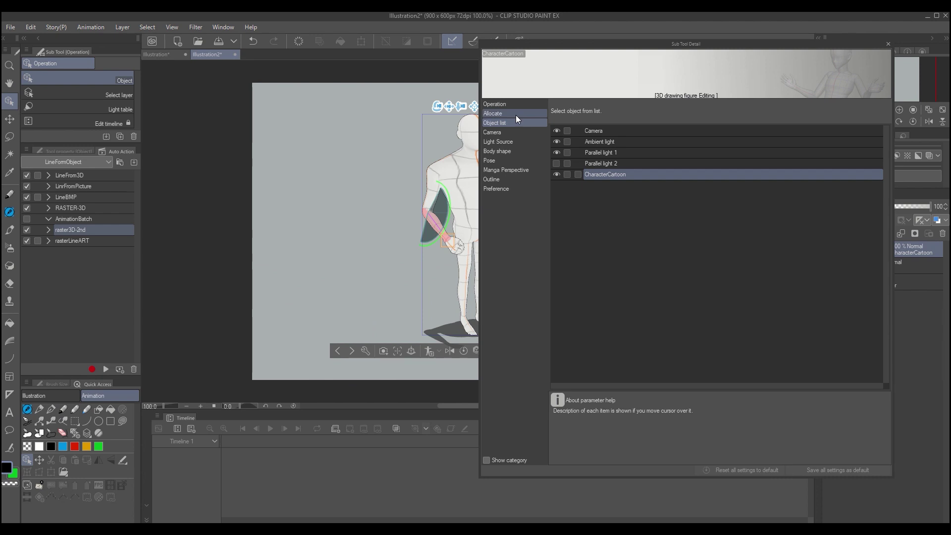
{"action": "left_click", "coordinate": [516, 114]}
{"action": "left_click_drag", "start_coordinate": [683, 47], "coordinate": [724, 42]}
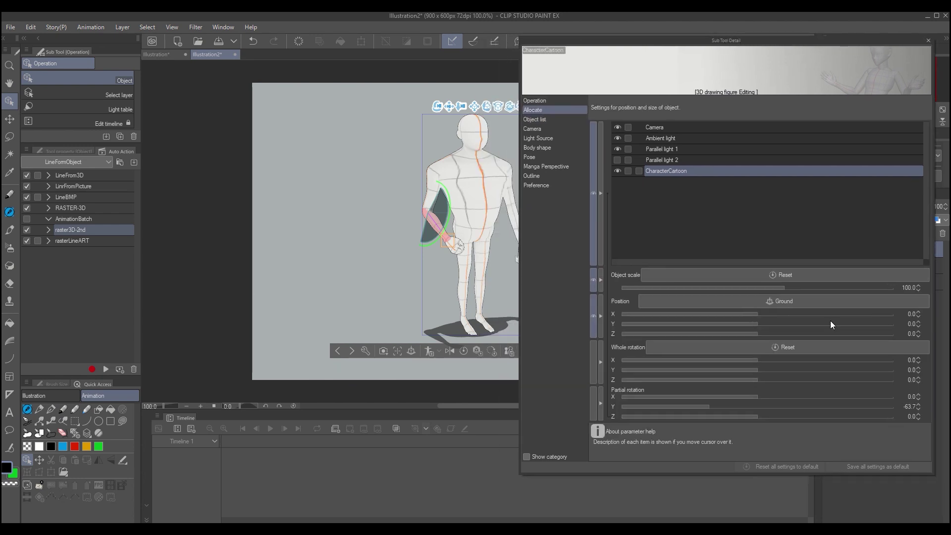
{"action": "left_click", "coordinate": [911, 408]}
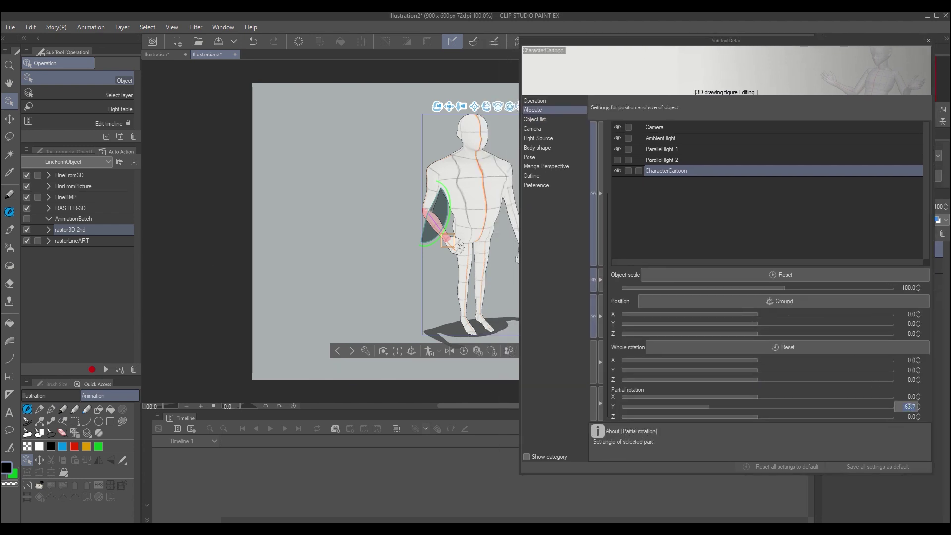
{"action": "left_click", "coordinate": [905, 417]}
Set the left forearm's partial rotation to 0 on X and Z, and bend it on Y to match the right forearm
{"action": "left_click", "coordinate": [516, 228]}
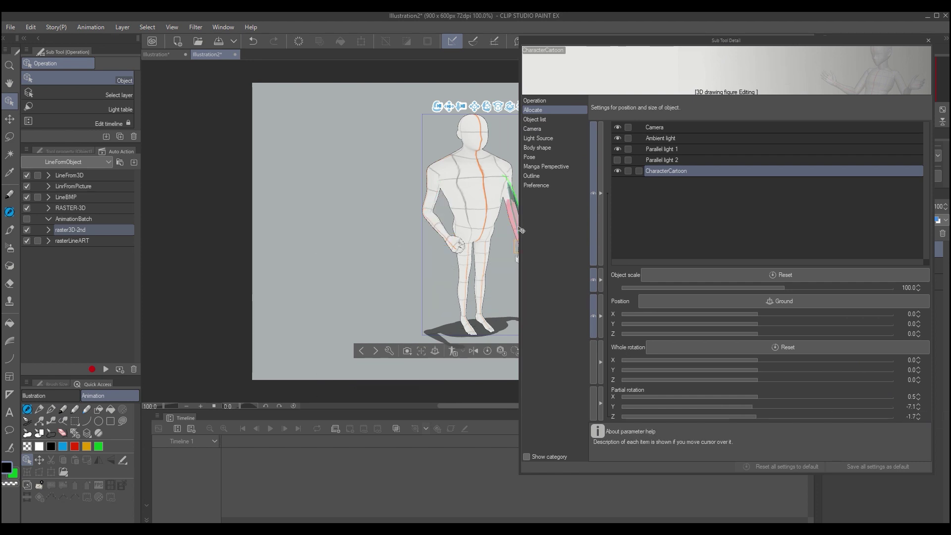
{"action": "left_click", "coordinate": [911, 407]}
{"action": "left_click", "coordinate": [912, 398]}
{"action": "left_click", "coordinate": [914, 398]}
{"action": "type", "text": "0"}
{"action": "left_click", "coordinate": [915, 416]}
{"action": "left_click", "coordinate": [914, 416]}
{"action": "type", "text": "0"}
{"action": "left_click", "coordinate": [912, 408]}
{"action": "left_click", "coordinate": [913, 408]}
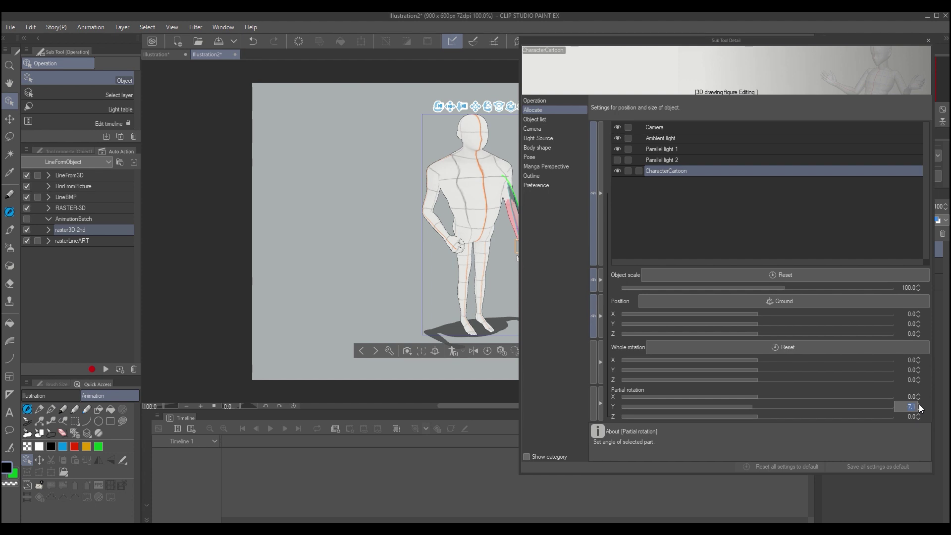
{"action": "left_click", "coordinate": [848, 396]}
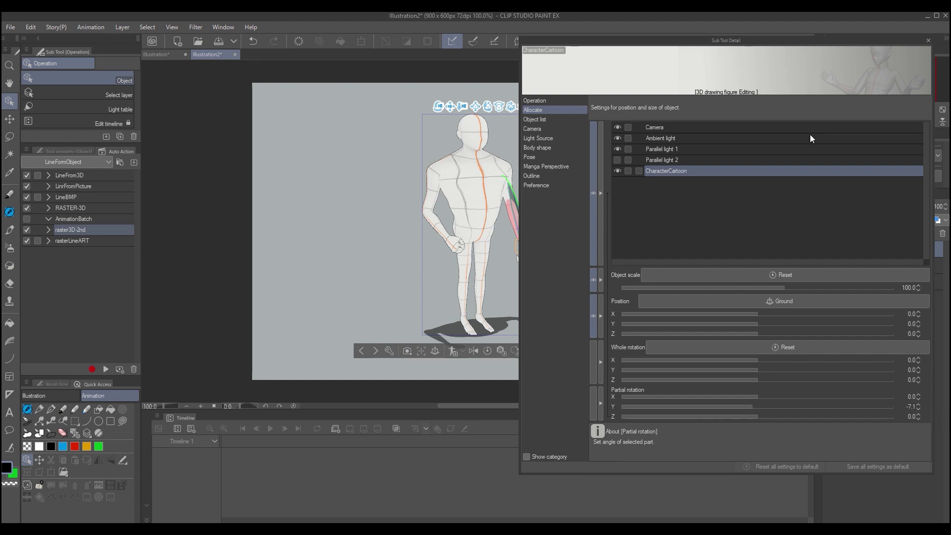
{"action": "left_click", "coordinate": [929, 41]}
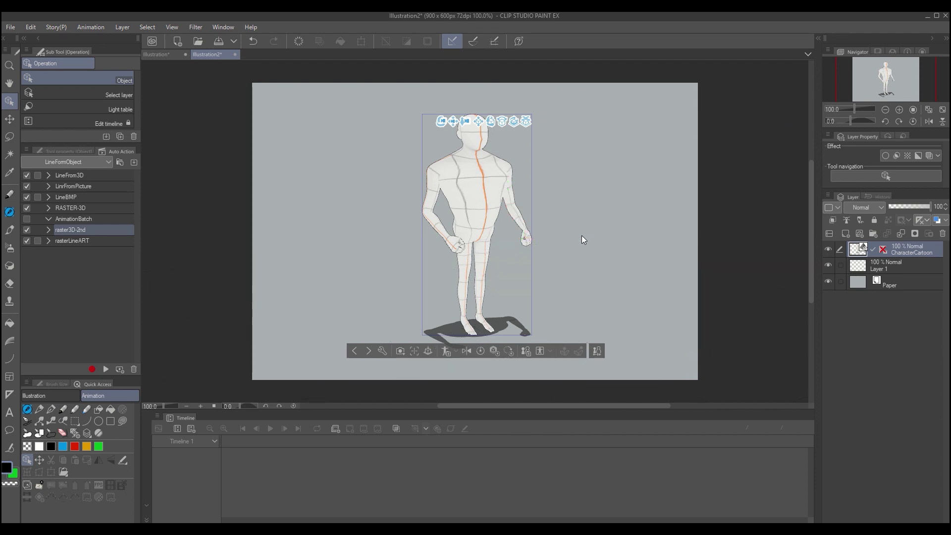
Open the layer commands for the CharacterCartoon 3D layer
{"action": "right_click", "coordinate": [911, 248]}
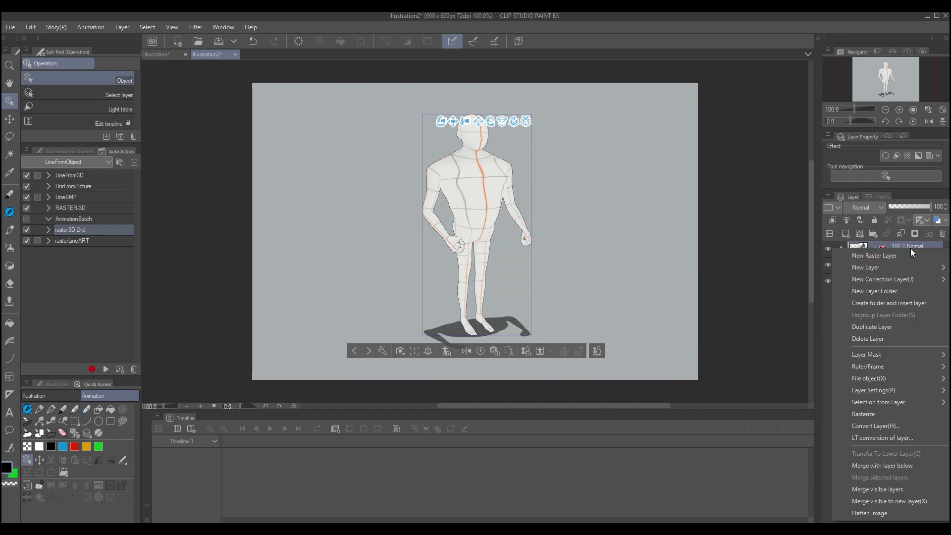
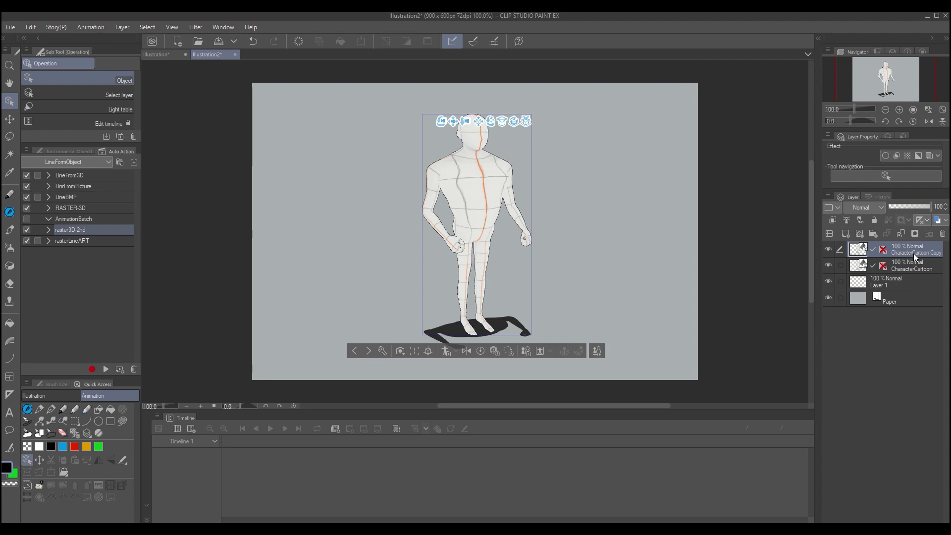
Select both CharacterCartoon 3D layers and duplicate them to get four figure layers
{"action": "left_click", "coordinate": [917, 263], "text": "ctrl"}
{"action": "right_click", "coordinate": [917, 264]}
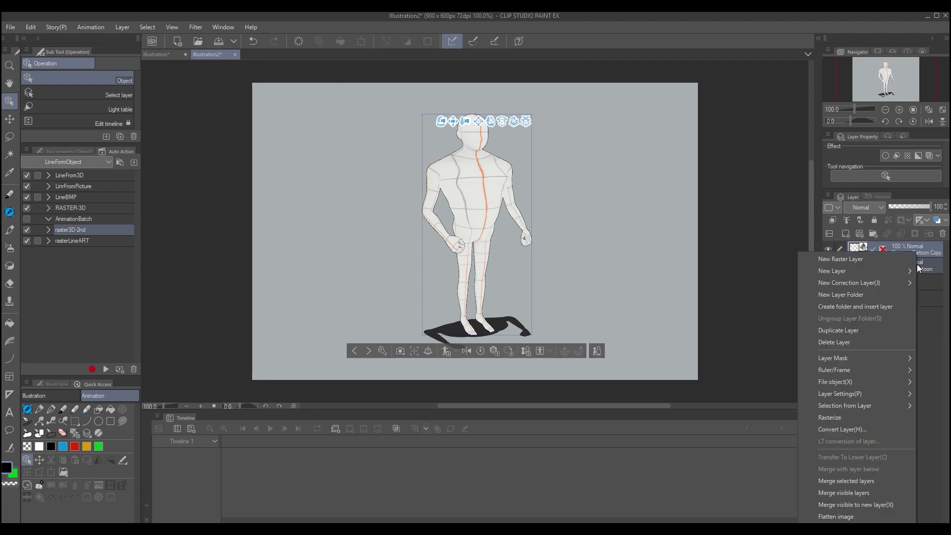
{"action": "key", "text": "Escape"}
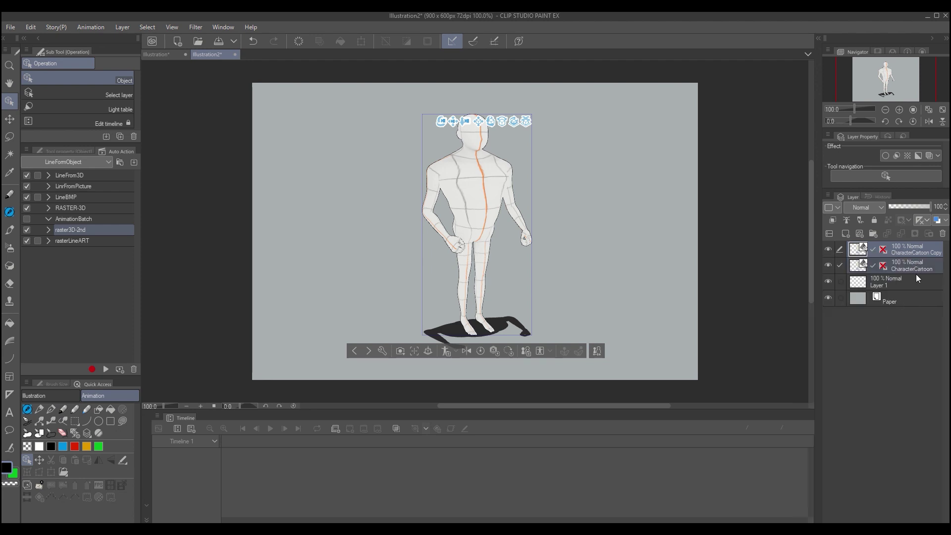
{"action": "key", "text": "ctrl+c"}
{"action": "key", "text": "ctrl+v"}
Rename the four figure layers 01, 02, 03 and 04 from the lowest to the highest
{"action": "left_click", "coordinate": [917, 298]}
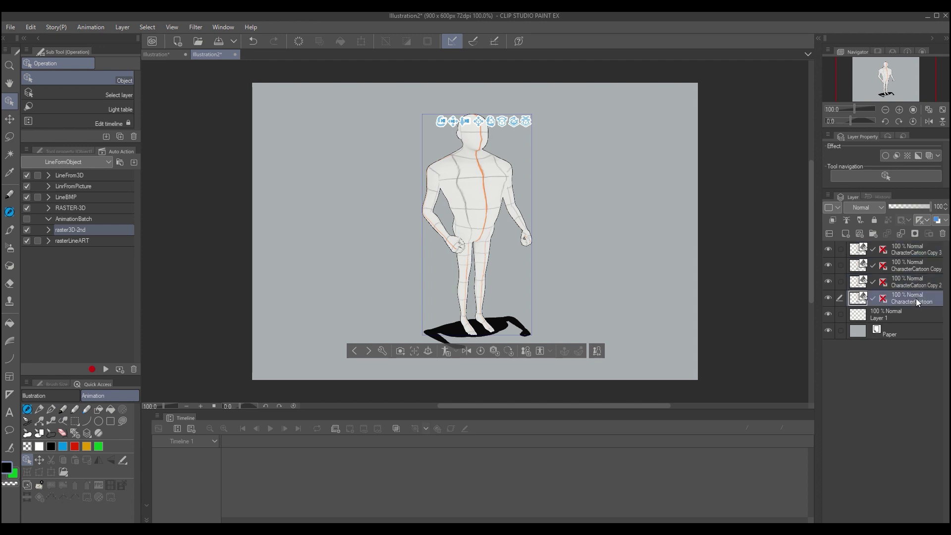
{"action": "type", "text": "01"}
{"action": "double_click", "coordinate": [916, 284]}
{"action": "type", "text": "02"}
{"action": "double_click", "coordinate": [924, 269]}
{"action": "type", "text": "03"}
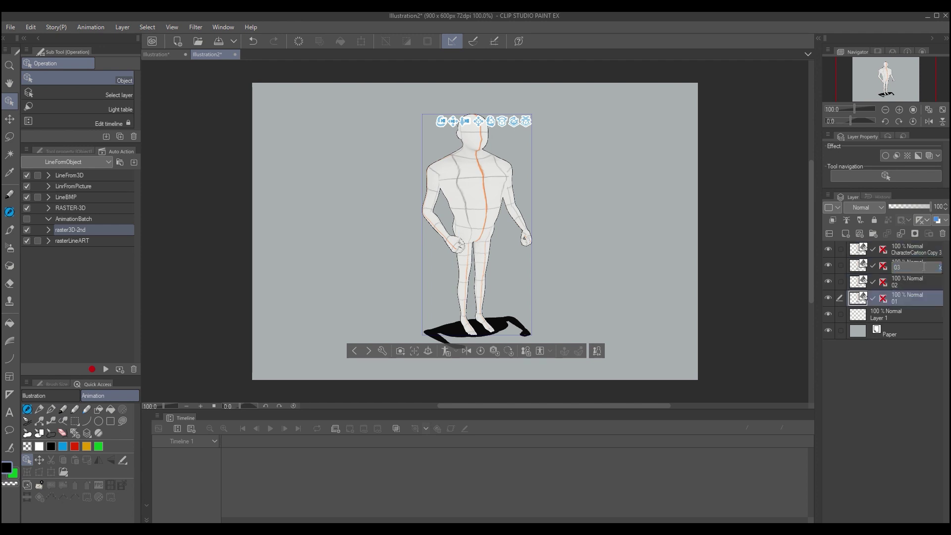
{"action": "double_click", "coordinate": [922, 252]}
{"action": "type", "text": "04"}
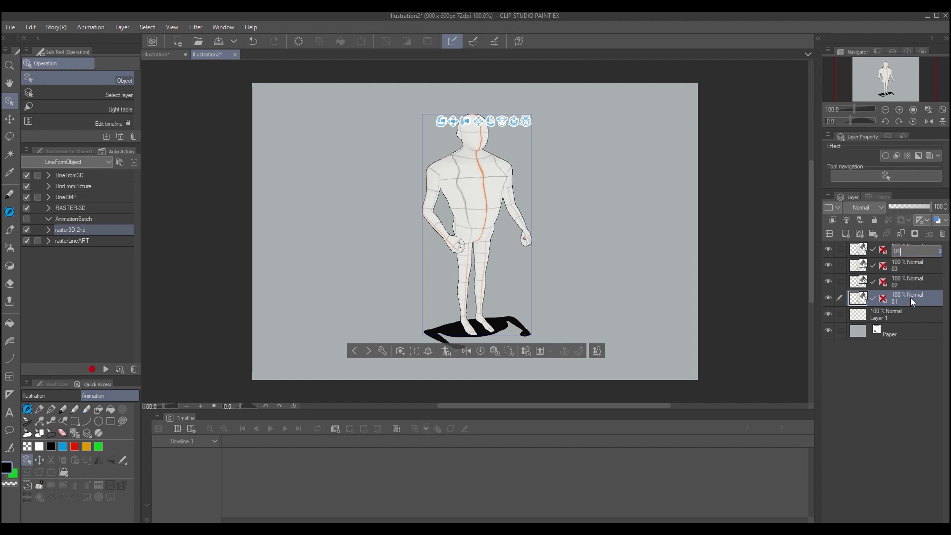
{"action": "key", "text": "Return"}
Switch to File Explorer and apply Walk8F(Legs)01.pep to the figure on layer 01 and Walk8F(Legs)02.pep to the figure on layer 02
{"action": "key", "text": "alt+Tab"}
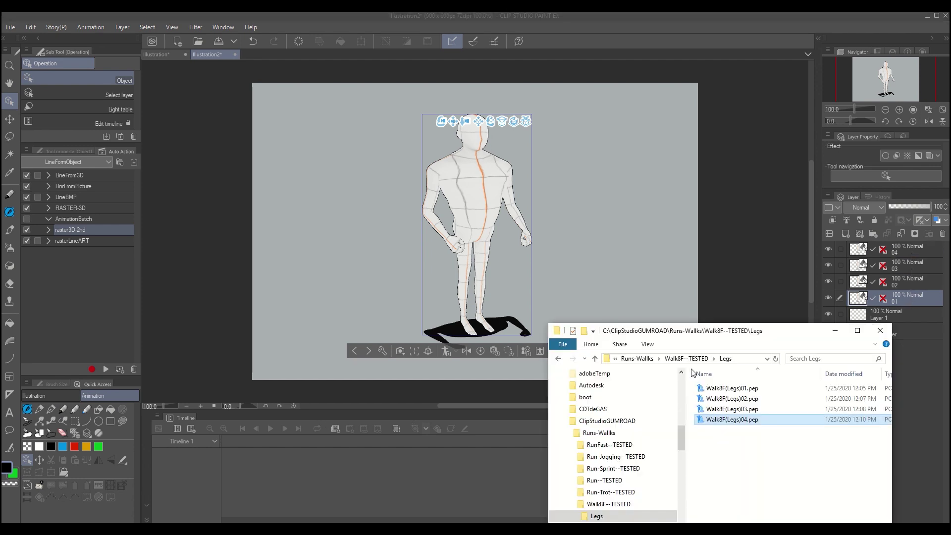
{"action": "left_click_drag", "start_coordinate": [752, 333], "coordinate": [759, 313]}
{"action": "left_click", "coordinate": [758, 372]}
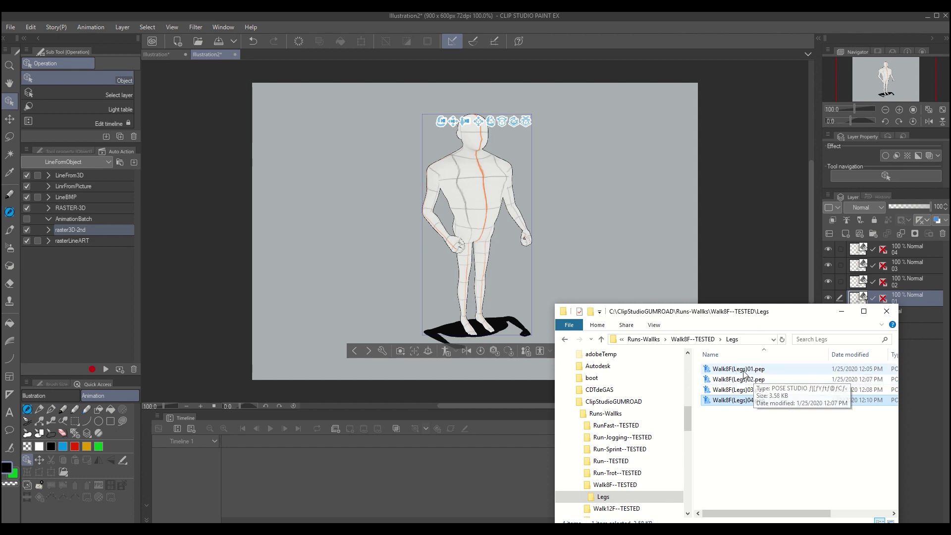
{"action": "left_click_drag", "start_coordinate": [759, 371], "coordinate": [474, 221]}
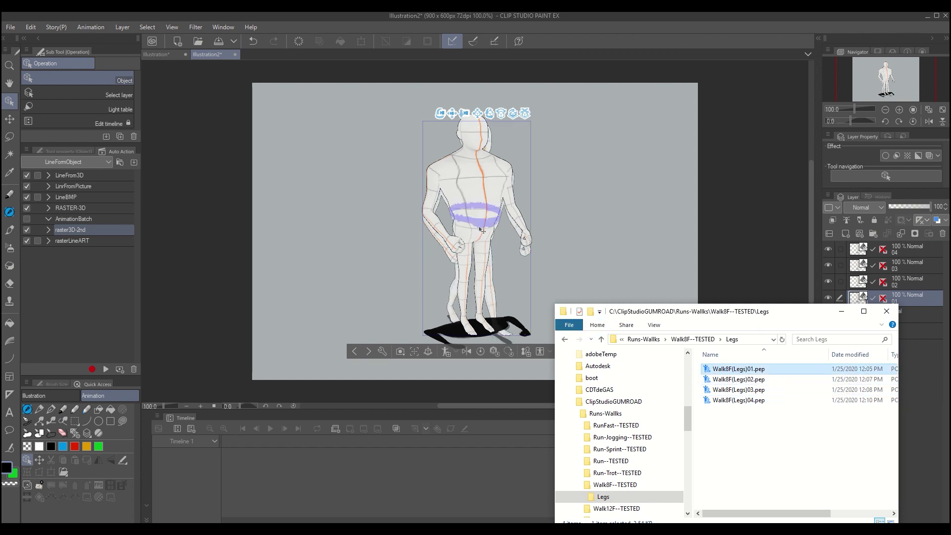
{"action": "left_click", "coordinate": [915, 278]}
{"action": "left_click", "coordinate": [914, 279]}
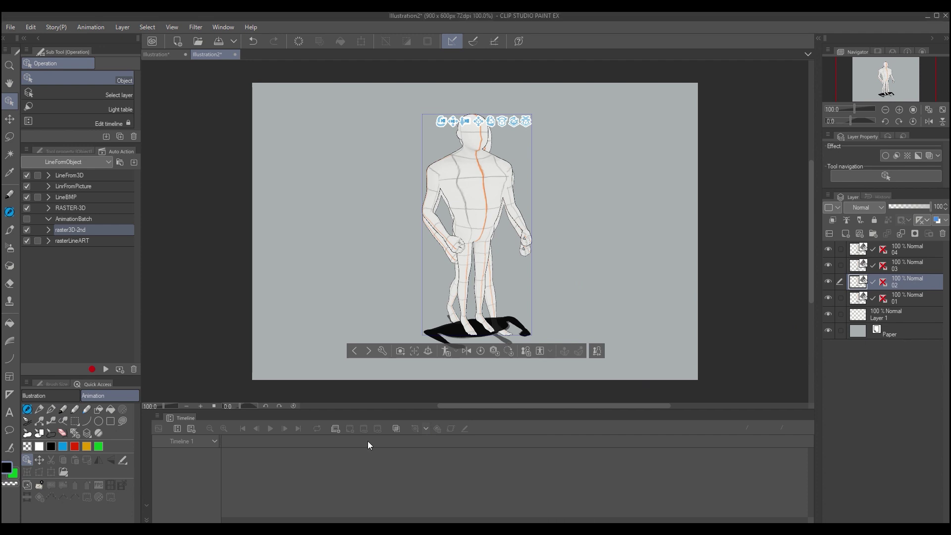
{"action": "key", "text": "alt+Tab"}
{"action": "left_click_drag", "start_coordinate": [738, 380], "coordinate": [467, 215]}
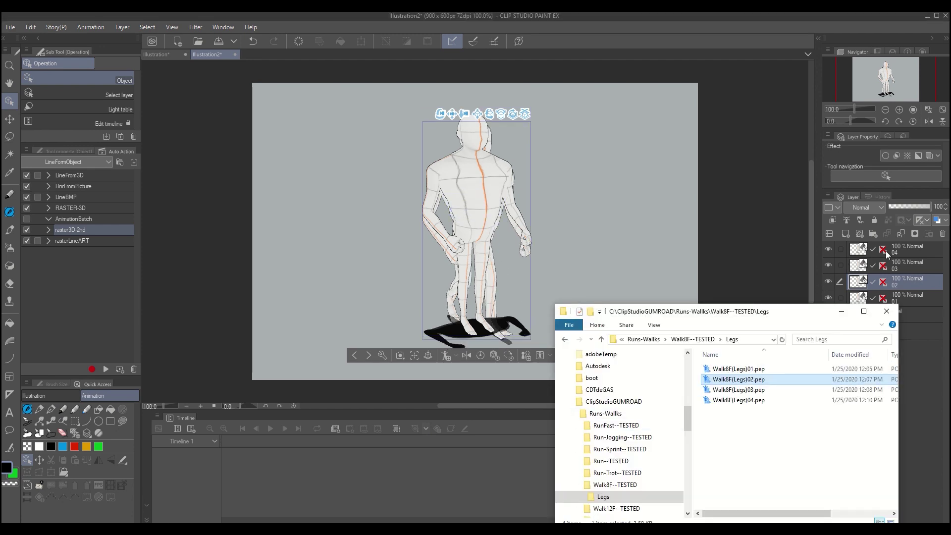
Apply Walk8F(Legs)03.pep to layer 03 and Walk8F(Legs)04.pep to layer 04, and close the Legs folder window
{"action": "left_click", "coordinate": [908, 263]}
{"action": "left_click", "coordinate": [917, 263]}
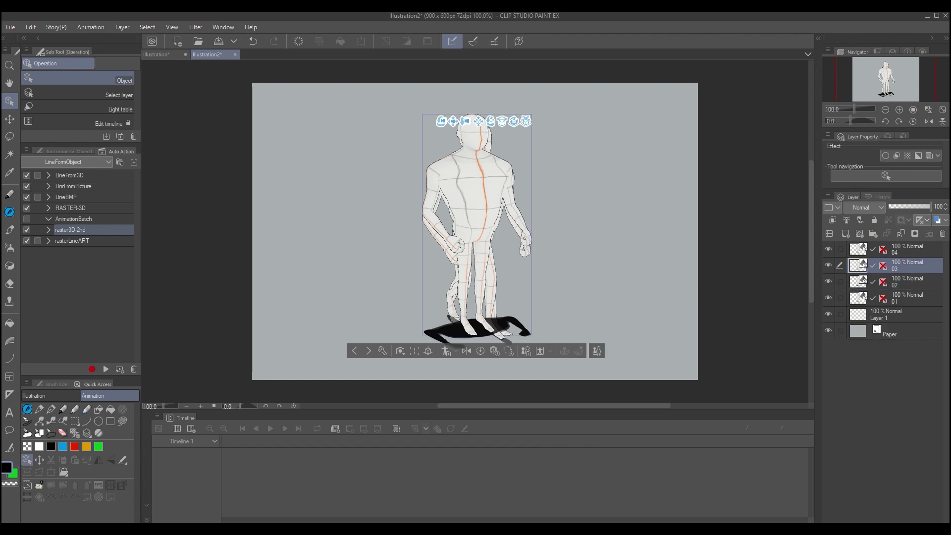
{"action": "key", "text": "alt+Tab"}
{"action": "left_click_drag", "start_coordinate": [739, 390], "coordinate": [479, 207]}
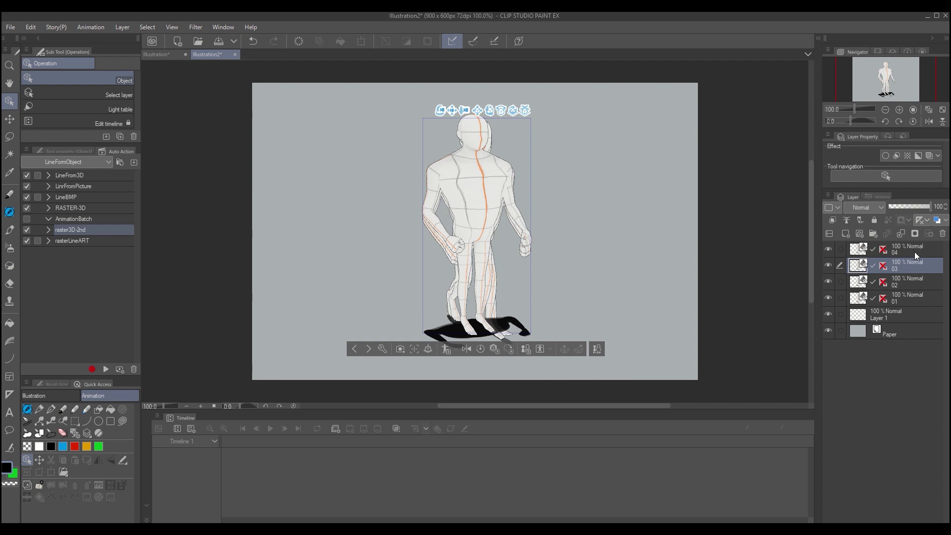
{"action": "left_click", "coordinate": [915, 252]}
{"action": "key", "text": "alt+Tab"}
{"action": "left_click_drag", "start_coordinate": [747, 400], "coordinate": [478, 189]}
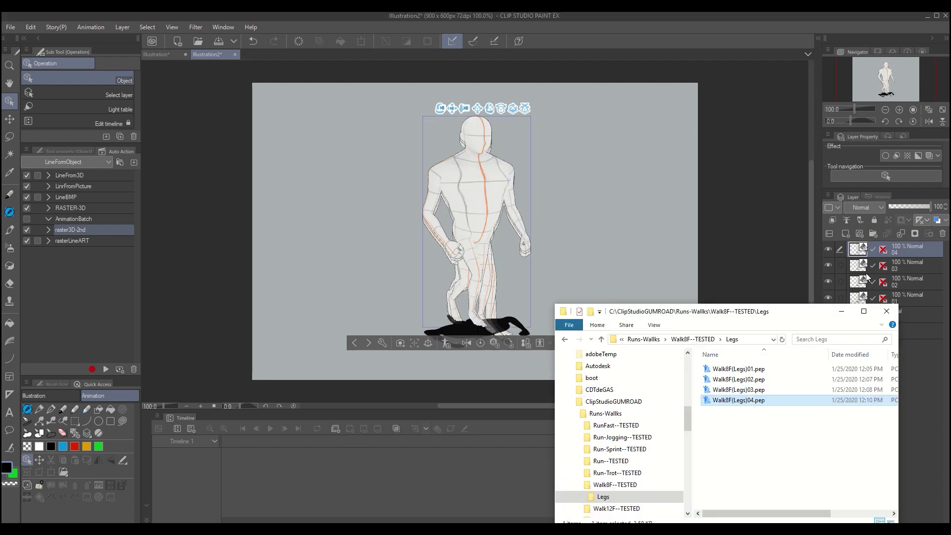
{"action": "left_click", "coordinate": [888, 310]}
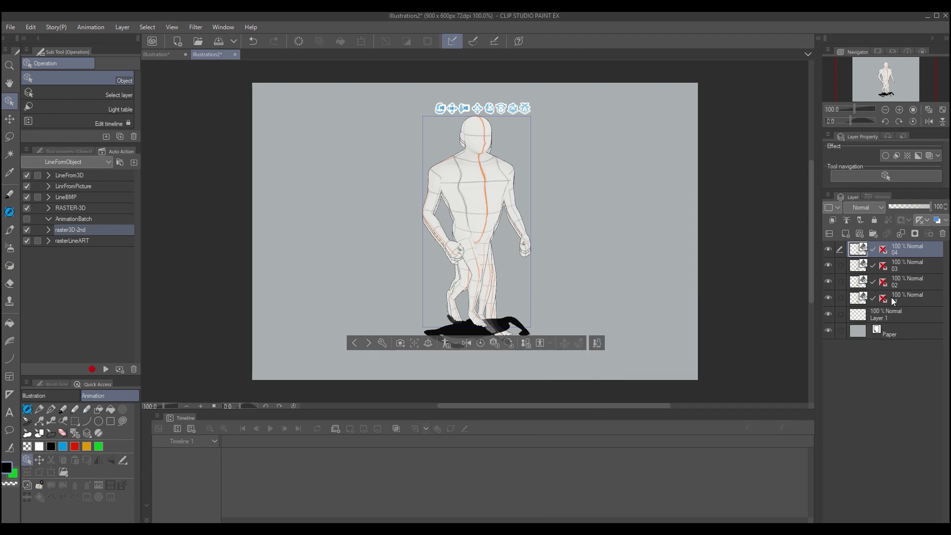
Hide layers 02, 03 and 04 and twist the layer 01 figure's upper torso around its vertical axis
{"action": "left_click", "coordinate": [889, 301]}
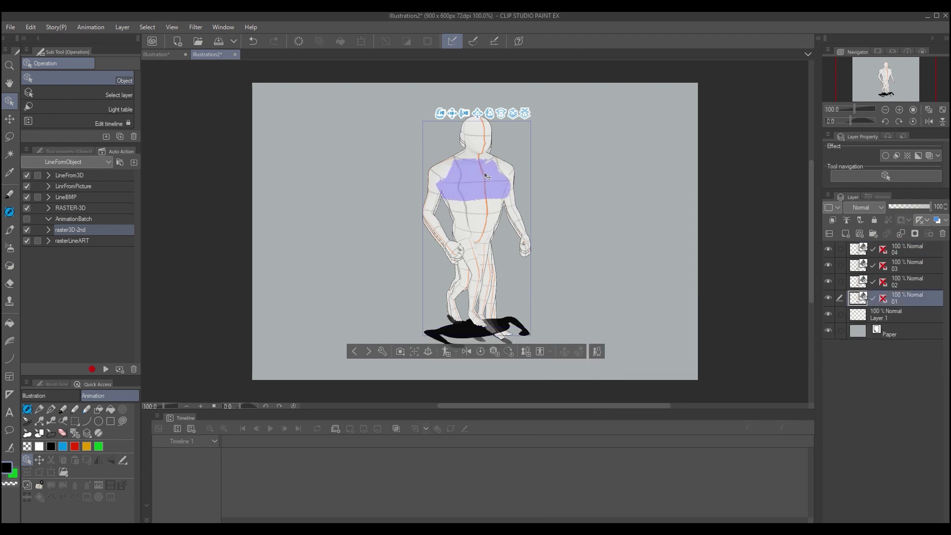
{"action": "left_click", "coordinate": [488, 176]}
{"action": "key", "text": "ctrl+z"}
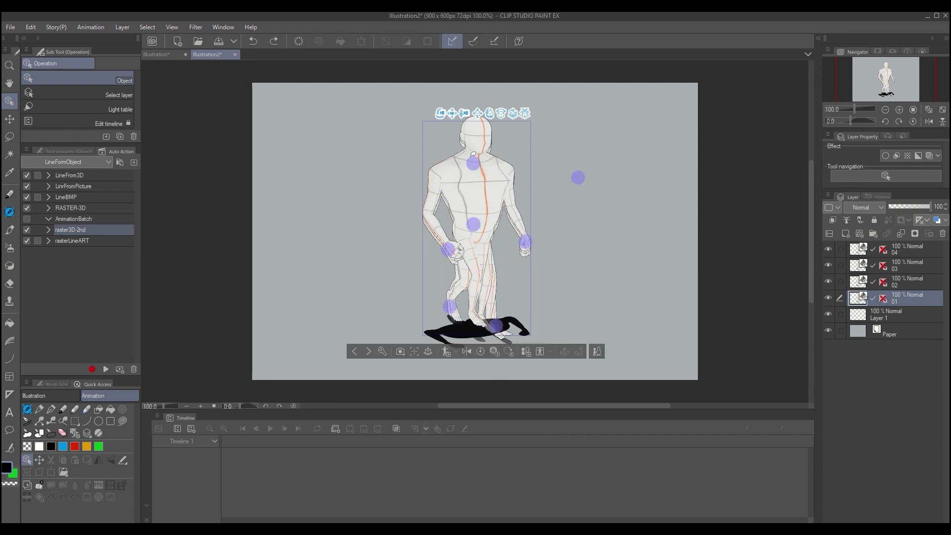
{"action": "left_click", "coordinate": [495, 176]}
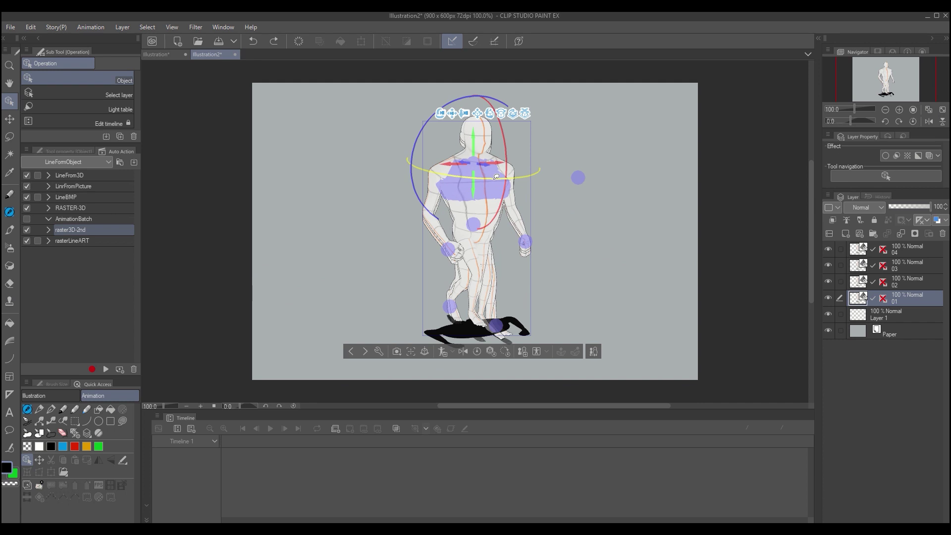
{"action": "left_click_drag", "start_coordinate": [492, 177], "coordinate": [476, 178]}
{"action": "left_click", "coordinate": [828, 250]}
{"action": "left_click", "coordinate": [828, 281]}
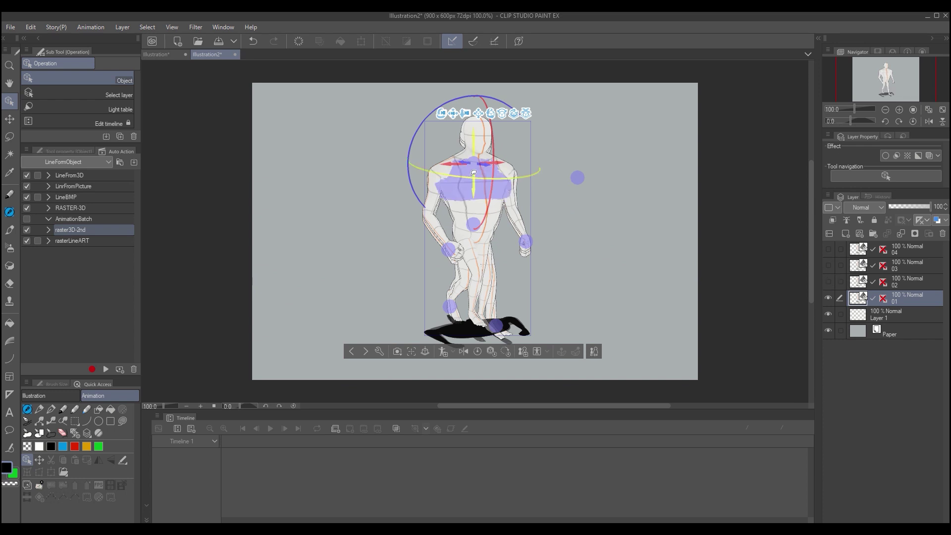
{"action": "left_click_drag", "start_coordinate": [515, 177], "coordinate": [506, 180]}
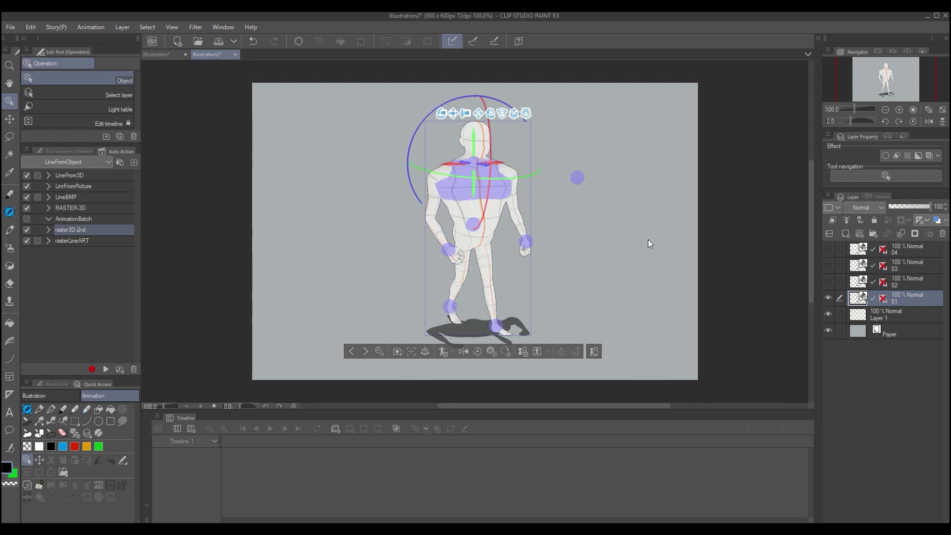
Show layer 02 and twist its figure's upper torso around the vertical axis, slightly less than on layer 01
{"action": "left_click", "coordinate": [828, 282]}
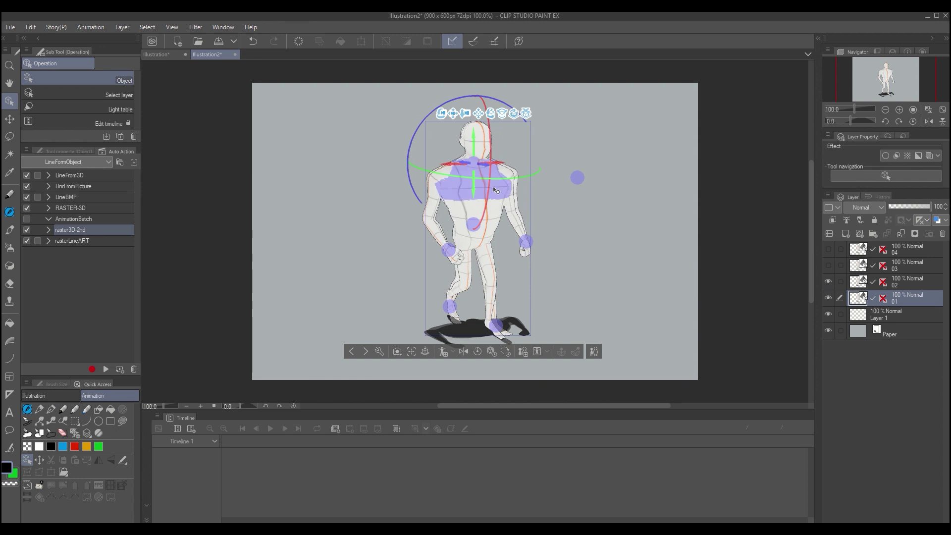
{"action": "left_click", "coordinate": [852, 285]}
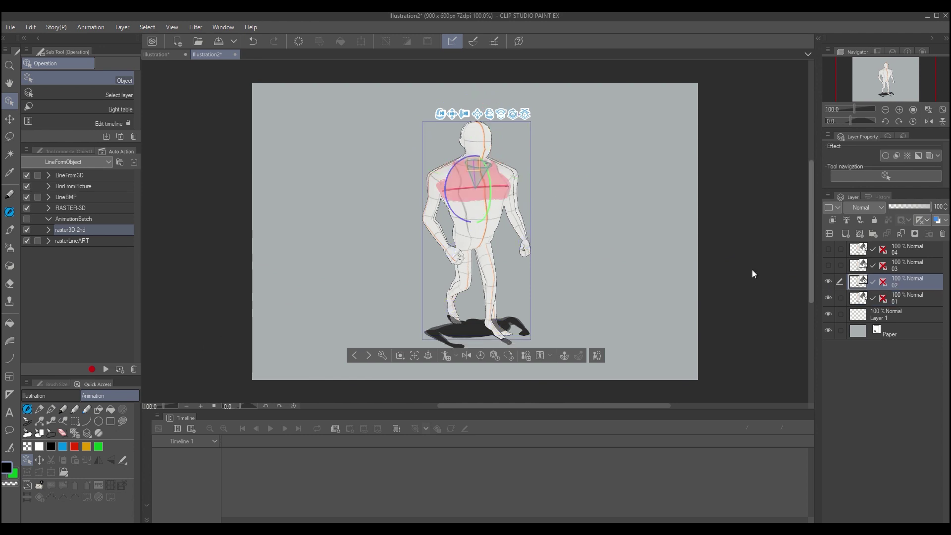
{"action": "left_click", "coordinate": [473, 162]}
{"action": "left_click_drag", "start_coordinate": [526, 177], "coordinate": [525, 188]}
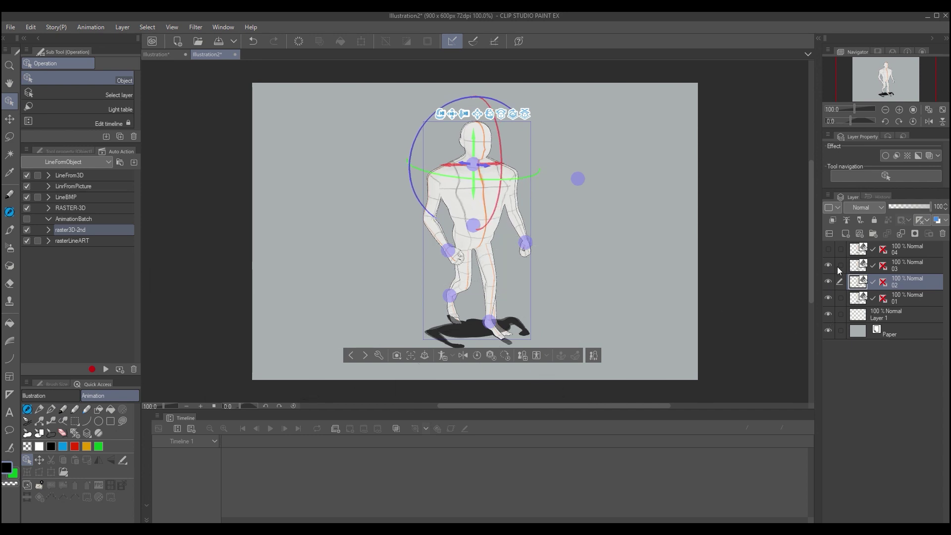
Twist the upper torso of the layer 03 figure around the vertical axis to suit its walk pose
{"action": "left_click", "coordinate": [854, 266]}
{"action": "left_click", "coordinate": [498, 178]}
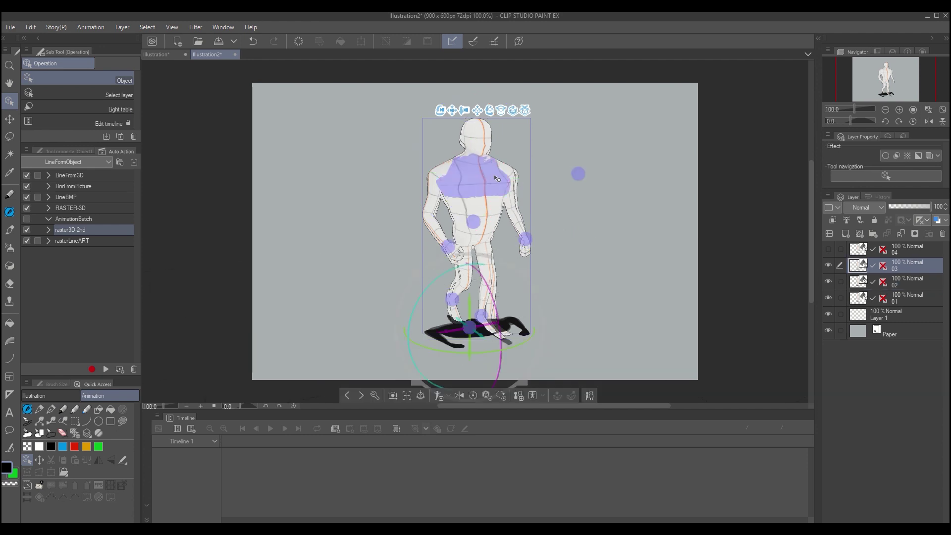
{"action": "left_click", "coordinate": [474, 171]}
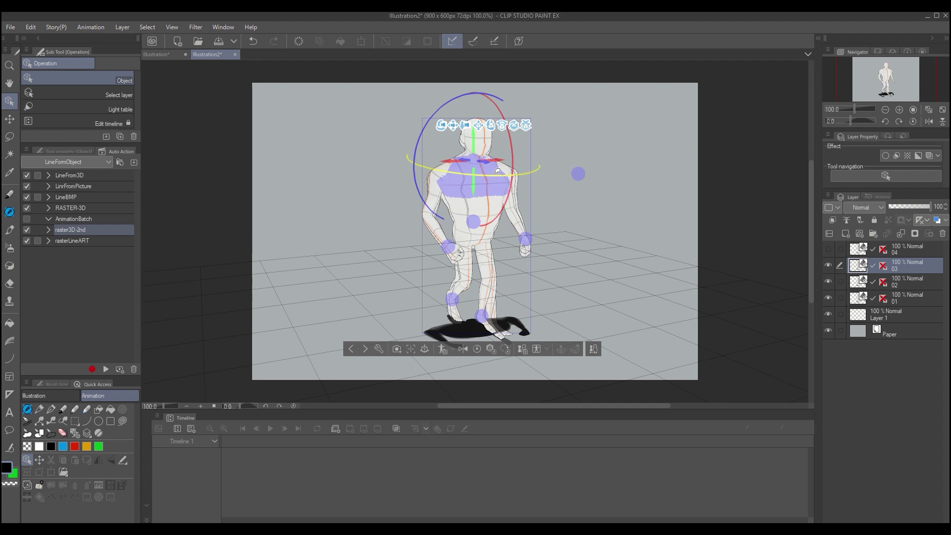
Show layer 04 and twist its figure's upper torso around the vertical axis
{"action": "left_click", "coordinate": [858, 250]}
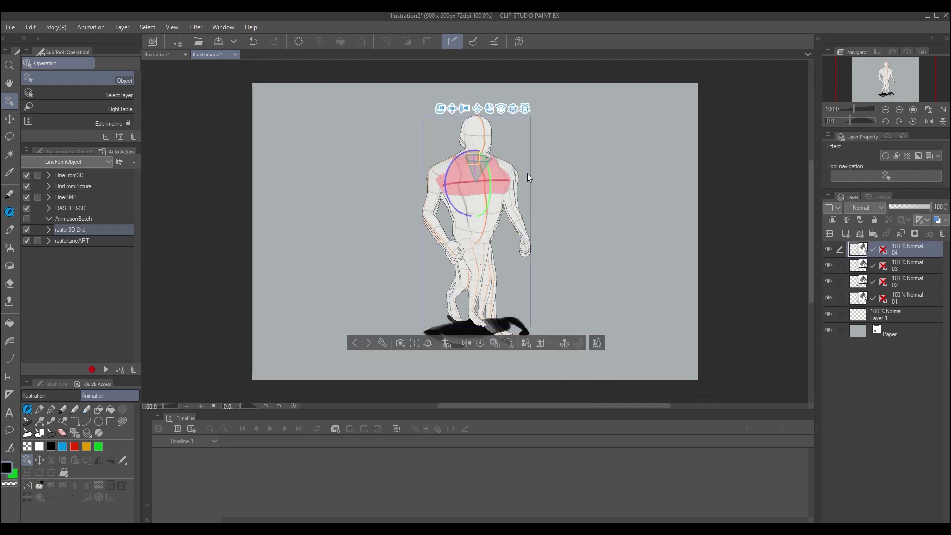
{"action": "left_click", "coordinate": [496, 172]}
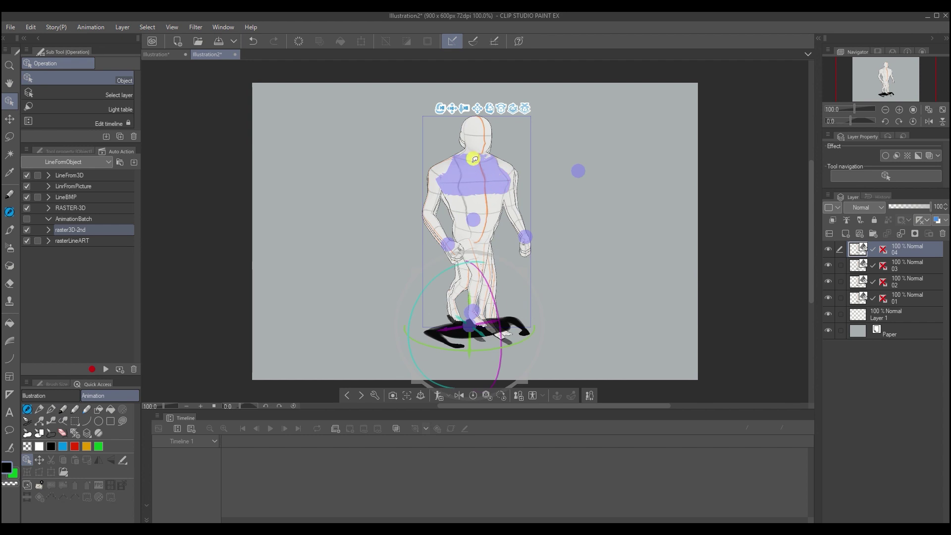
{"action": "left_click", "coordinate": [475, 159]}
{"action": "left_click_drag", "start_coordinate": [490, 172], "coordinate": [500, 172]}
Create rasterized copies of layers 01 to 04 with the raster3D-2nd action, and move the four 3D layers above the copies
{"action": "left_click", "coordinate": [856, 299]}
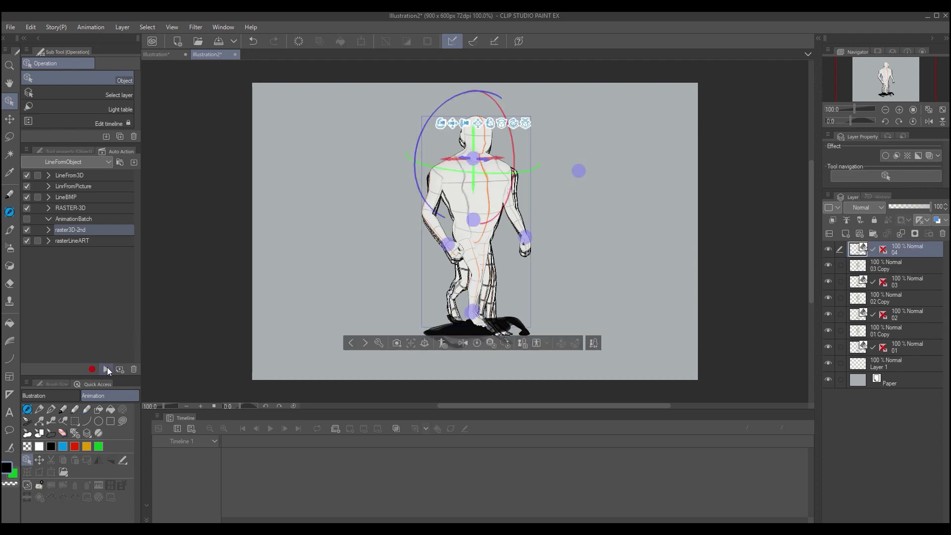
{"action": "left_click", "coordinate": [911, 297], "text": "ctrl"}
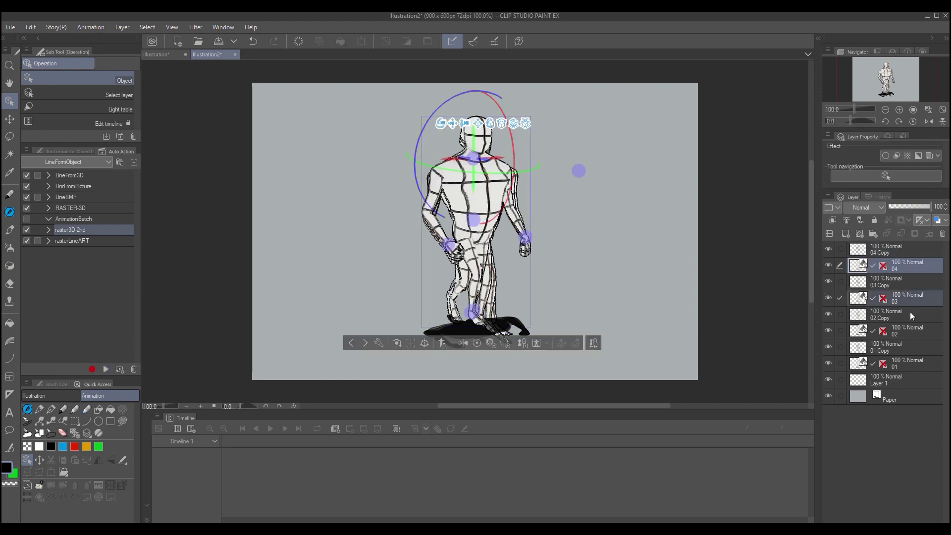
{"action": "left_click", "coordinate": [906, 330], "text": "ctrl"}
{"action": "left_click", "coordinate": [905, 361], "text": "ctrl"}
{"action": "left_click_drag", "start_coordinate": [899, 268], "coordinate": [899, 245]}
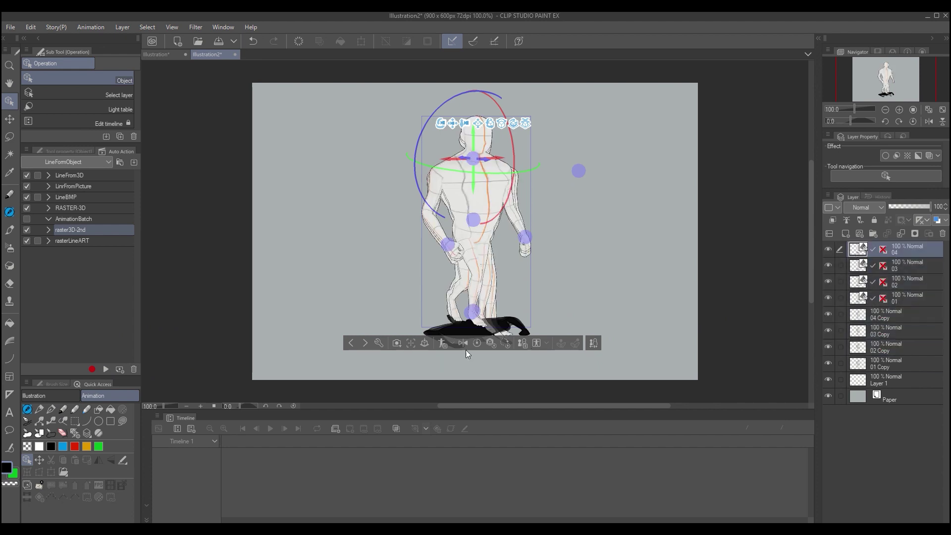
Flip the poses of the 3D figures on layers 04, 03, 02 and 01 to get the opposite half of the walk
{"action": "left_click", "coordinate": [857, 266]}
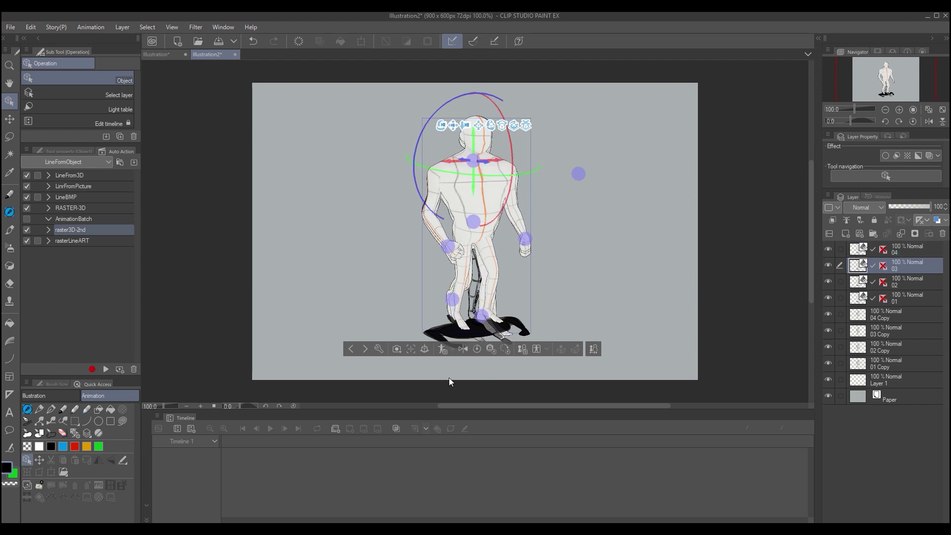
{"action": "left_click", "coordinate": [858, 286]}
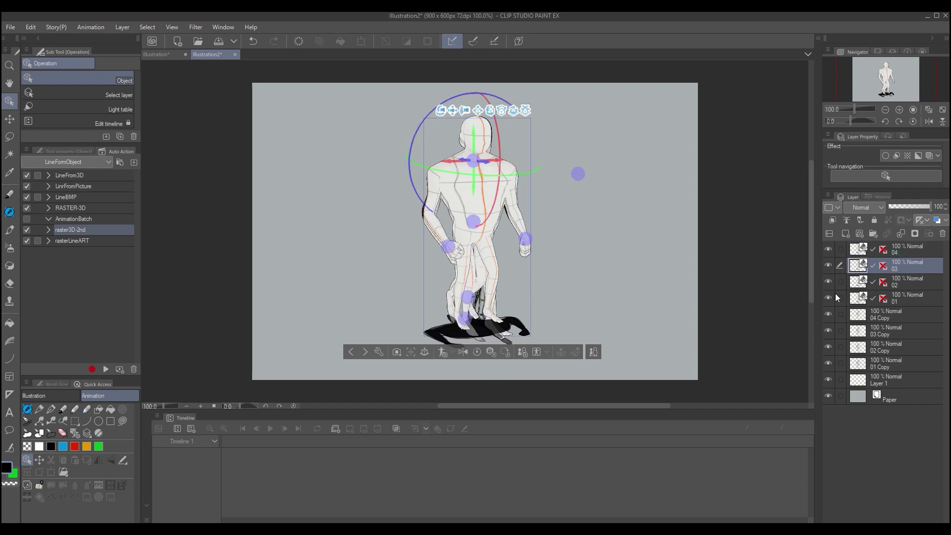
{"action": "left_click", "coordinate": [842, 284]}
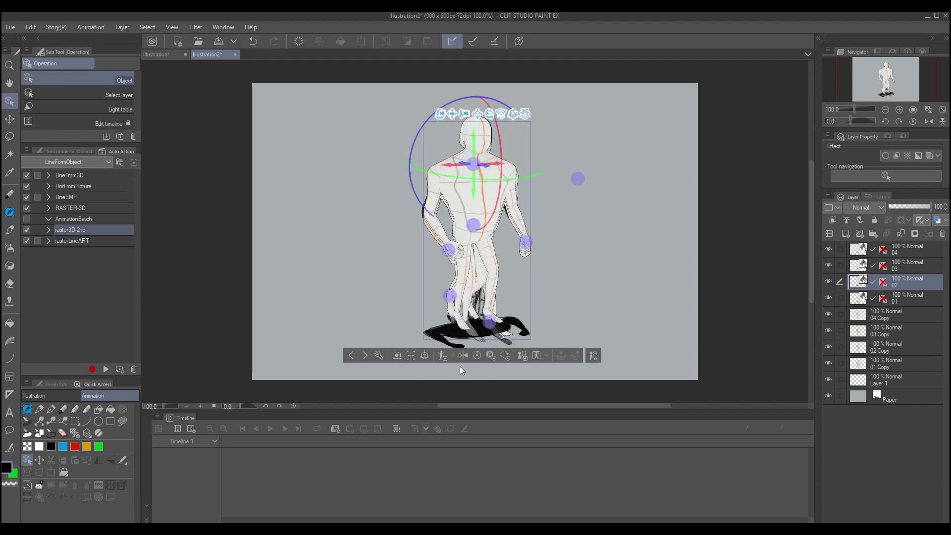
{"action": "left_click", "coordinate": [856, 299]}
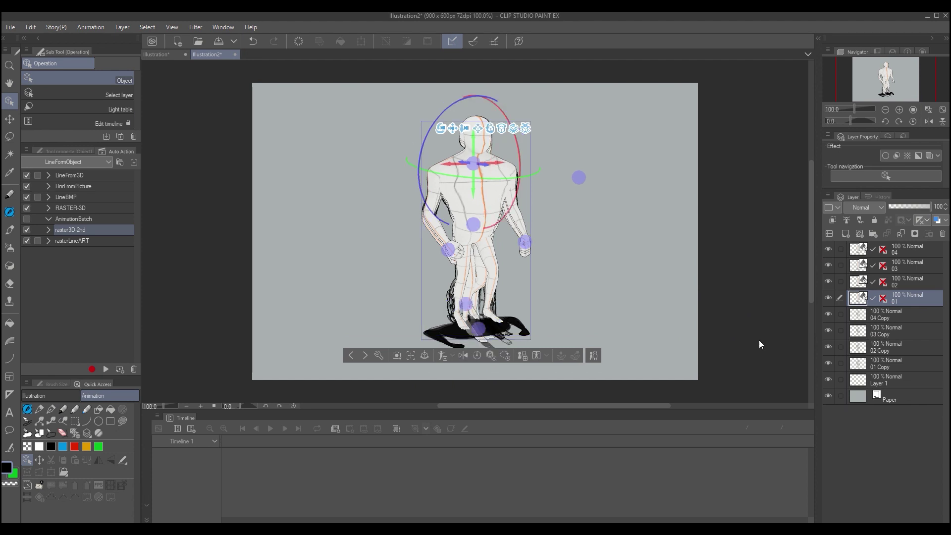
Create rasterized copies of the flipped 3D layers 01, 02, 03 and 04 with the raster3D-2nd auto action
{"action": "left_click", "coordinate": [437, 354]}
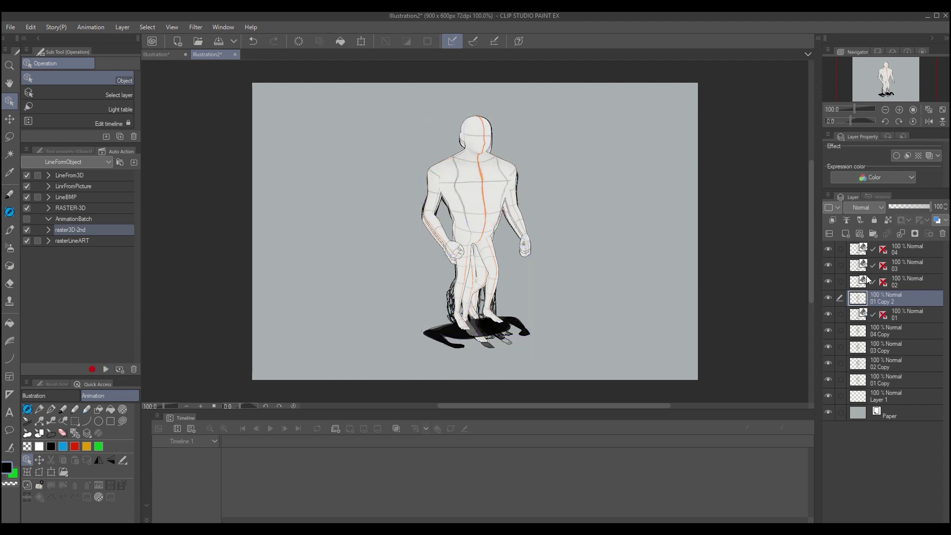
{"action": "left_click", "coordinate": [853, 284]}
{"action": "left_click", "coordinate": [110, 369]}
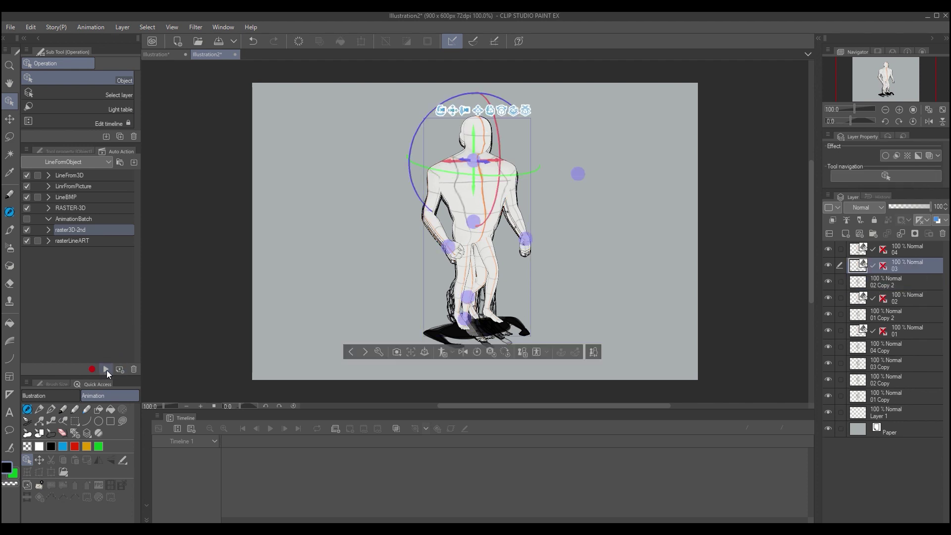
{"action": "left_click", "coordinate": [852, 253]}
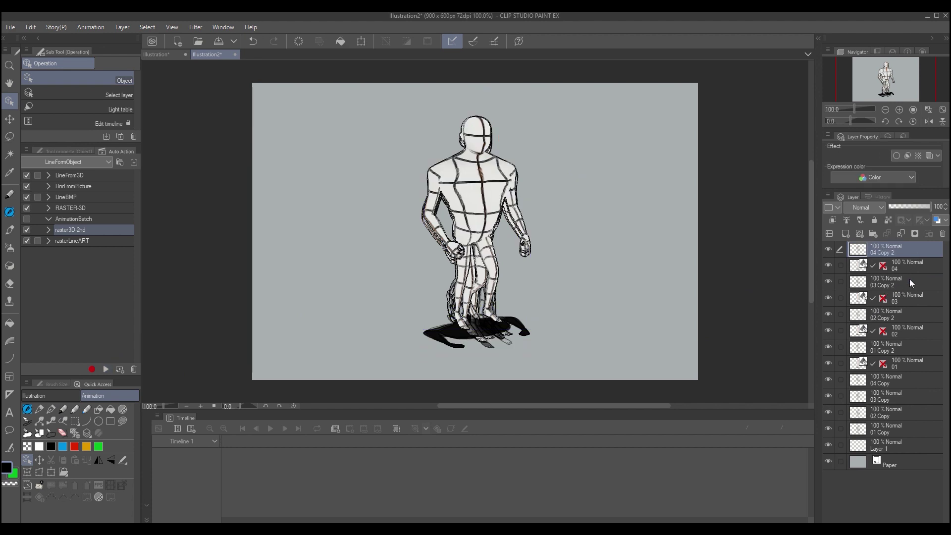
Delete the four 3D figure layers 04, 03, 02 and 01, keeping only their rasterized copies
{"action": "left_click", "coordinate": [917, 265]}
{"action": "left_click", "coordinate": [919, 295], "text": "ctrl"}
{"action": "left_click", "coordinate": [920, 325], "text": "ctrl"}
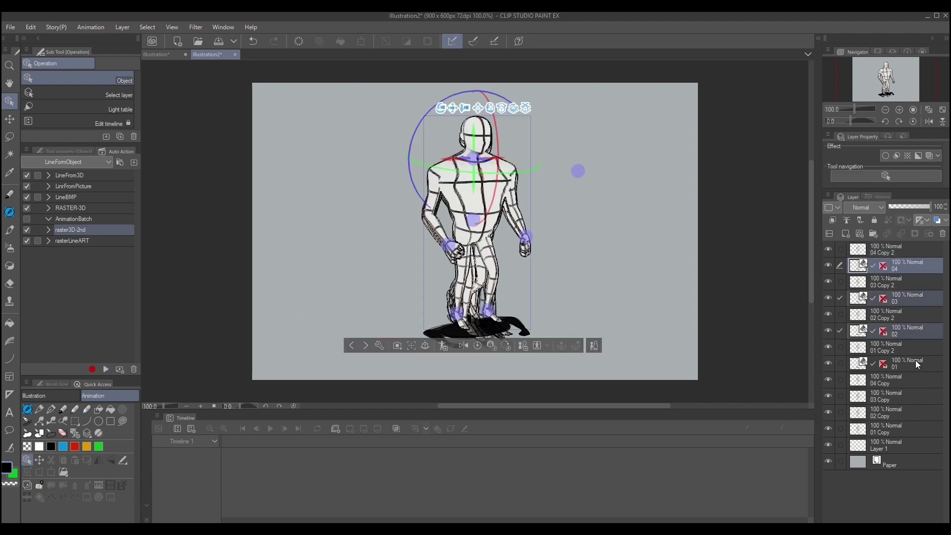
{"action": "left_click", "coordinate": [916, 361], "text": "ctrl"}
{"action": "left_click", "coordinate": [943, 233]}
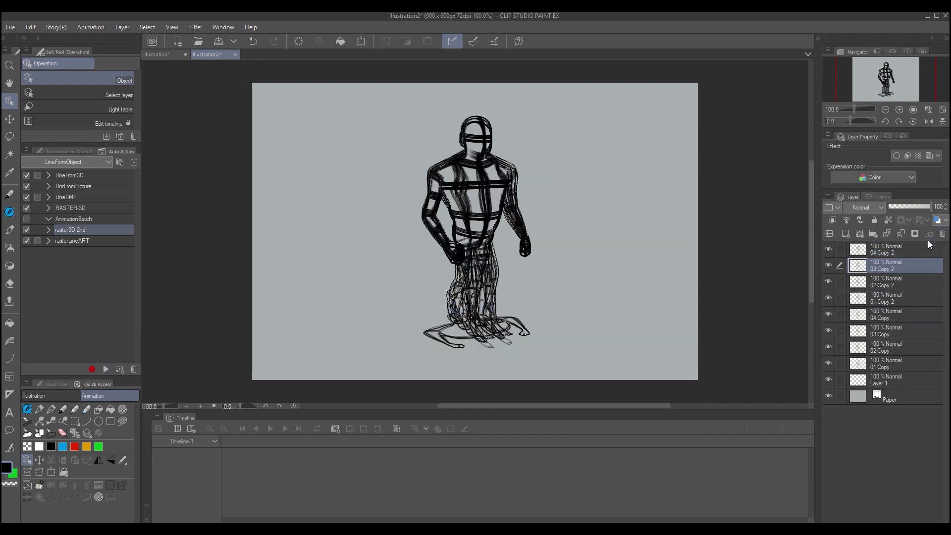
Create a new 16-frame timeline for the rasterized walk poses
{"action": "left_click", "coordinate": [890, 247]}
{"action": "left_click", "coordinate": [192, 429]}
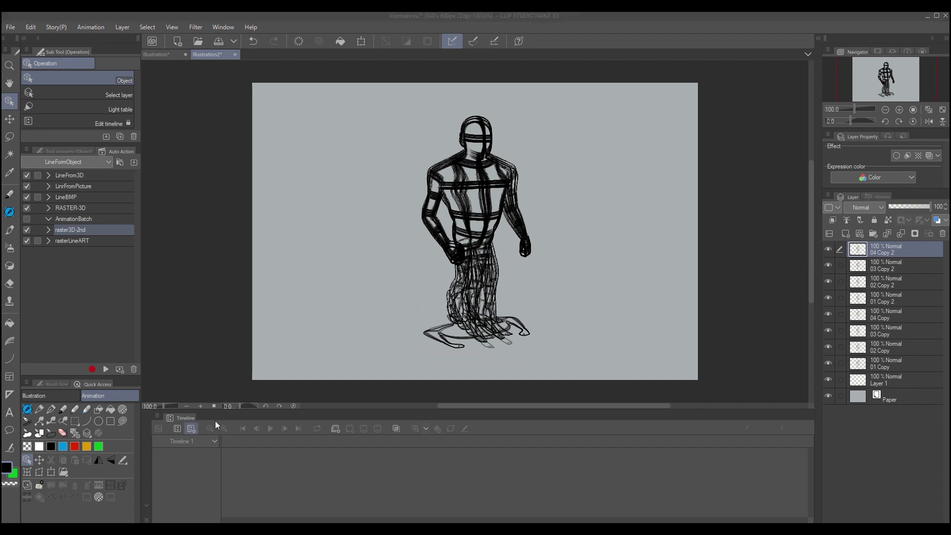
{"action": "left_click", "coordinate": [581, 227]}
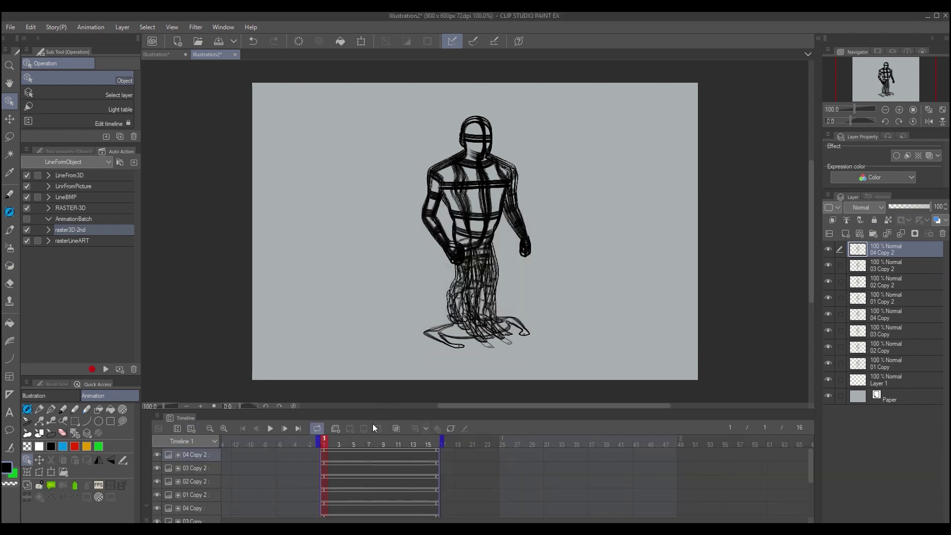
Add an animation folder and move all eight rasterized copies, 01 Copy to 04 Copy 2, into it
{"action": "left_click", "coordinate": [336, 429]}
{"action": "left_click", "coordinate": [896, 264]}
{"action": "left_click", "coordinate": [891, 385], "text": "shift"}
{"action": "left_click_drag", "start_coordinate": [888, 249], "coordinate": [888, 249]}
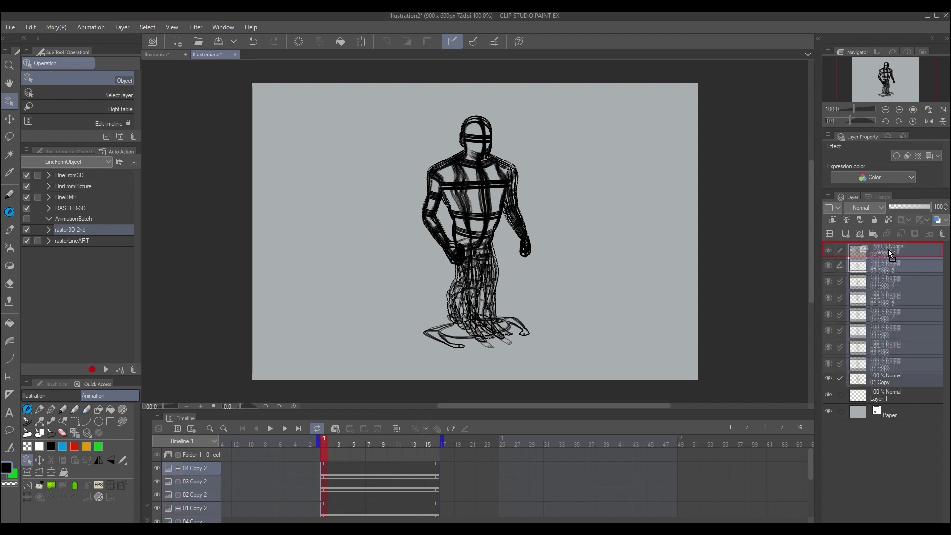
Batch specify the folder's eight existing cels on its timeline track, holding each one for two frames
{"action": "left_click", "coordinate": [99, 28]}
{"action": "mouse_move", "coordinate": [175, 63]}
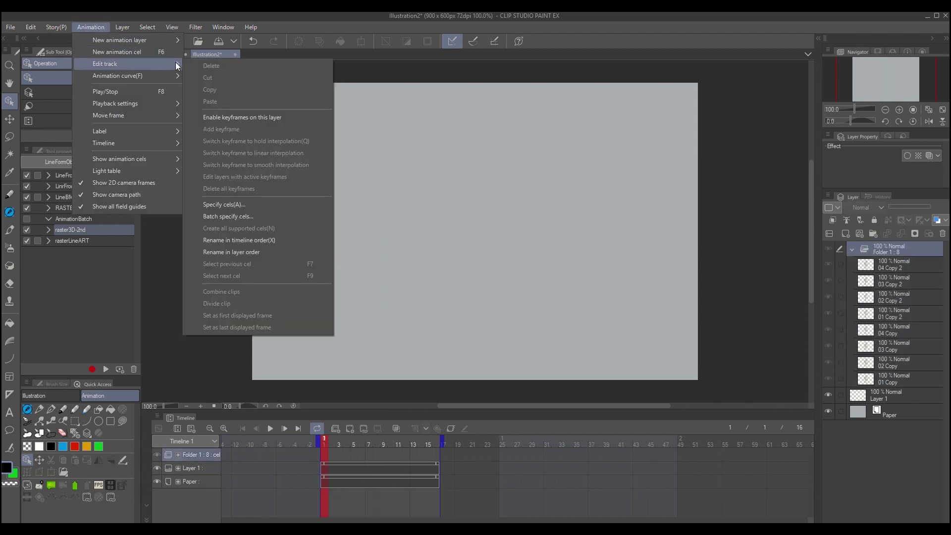
{"action": "left_click", "coordinate": [254, 214]}
{"action": "left_click", "coordinate": [377, 176]}
{"action": "left_click_drag", "start_coordinate": [402, 232], "coordinate": [379, 229]}
{"action": "left_click", "coordinate": [477, 166]}
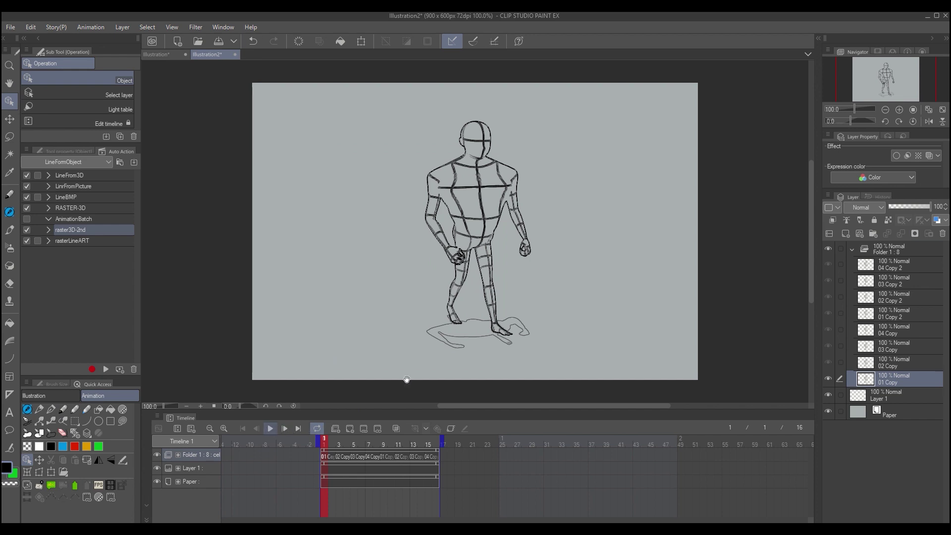
Play back the walk cycle to check the motion, and stop it on the final pose
{"action": "left_click", "coordinate": [275, 428]}
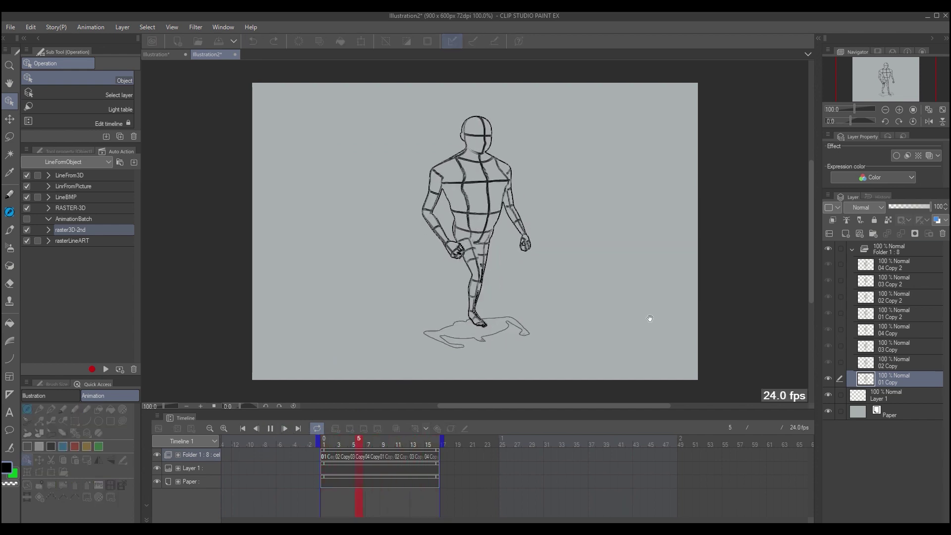
{"action": "left_click", "coordinate": [270, 429]}
{"action": "scroll", "coordinate": [465, 118], "scroll_direction": "up", "scroll_amount": 3}
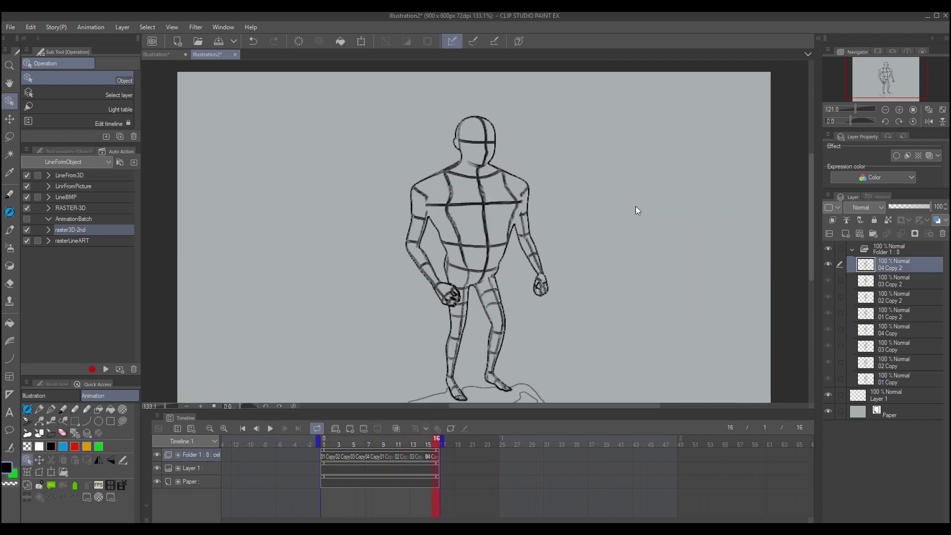
Give the animation folder a dark blue layer color and lower its opacity to 55%
{"action": "left_click", "coordinate": [886, 250]}
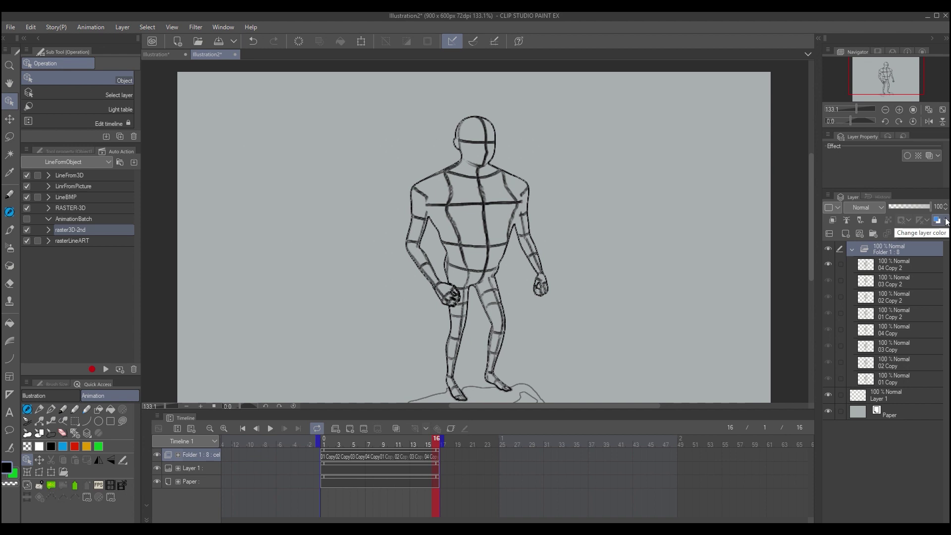
{"action": "left_click", "coordinate": [939, 221]}
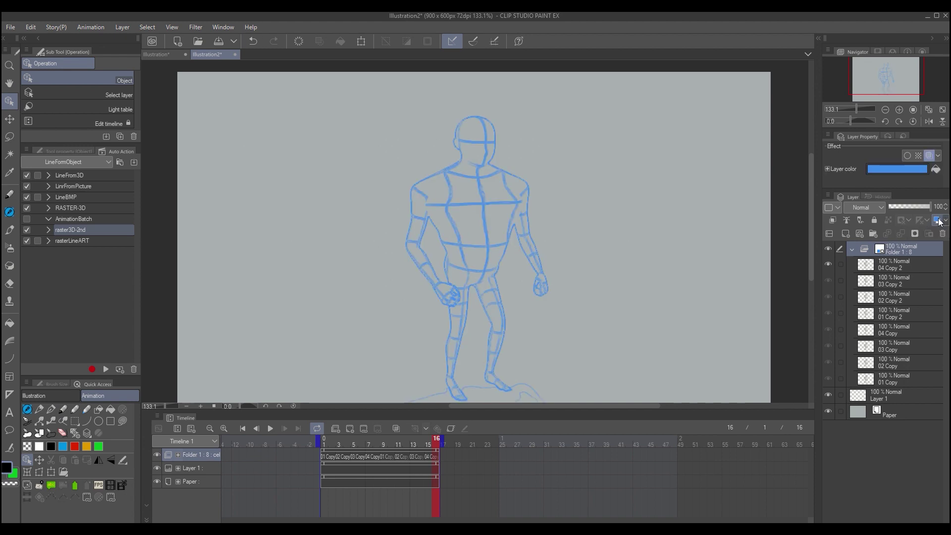
{"action": "left_click", "coordinate": [907, 167]}
{"action": "left_click", "coordinate": [593, 198]}
{"action": "left_click", "coordinate": [590, 202]}
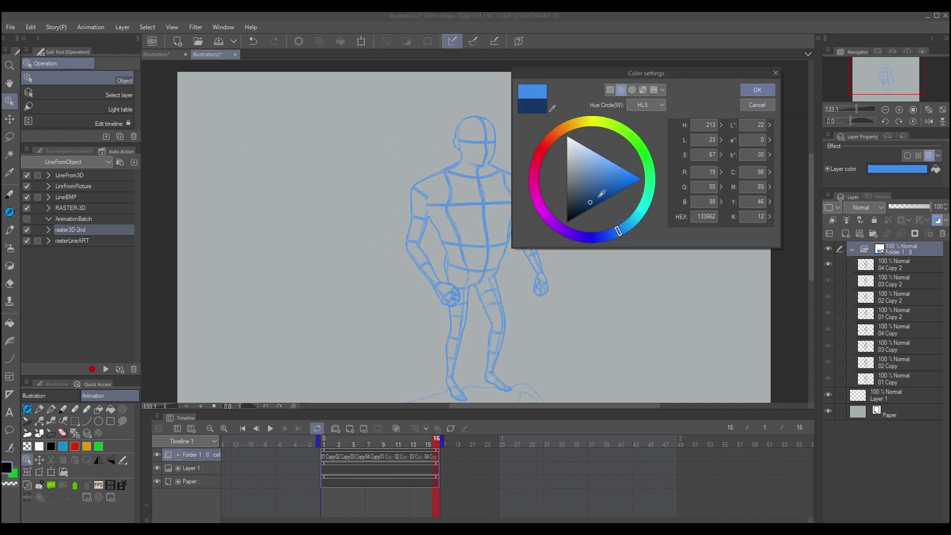
{"action": "left_click", "coordinate": [588, 203]}
{"action": "left_click", "coordinate": [757, 91]}
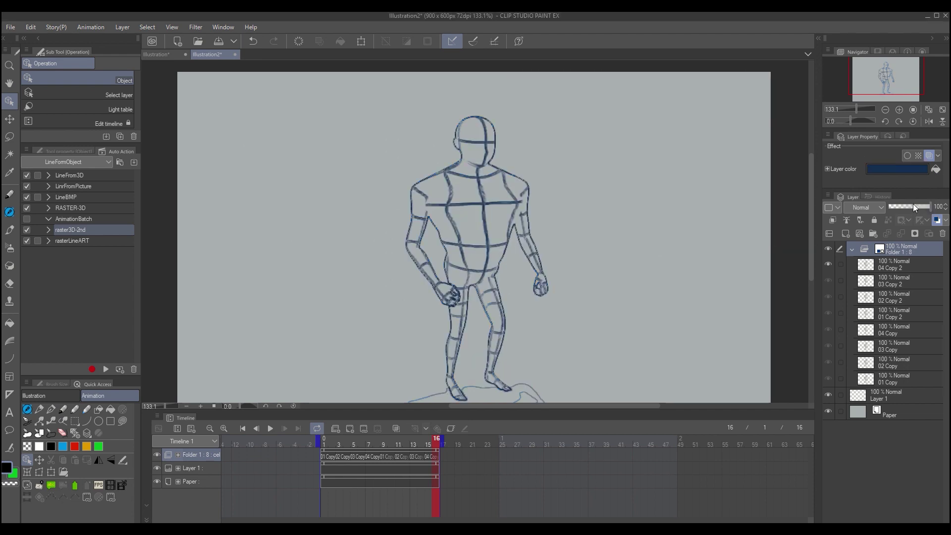
{"action": "left_click", "coordinate": [913, 204]}
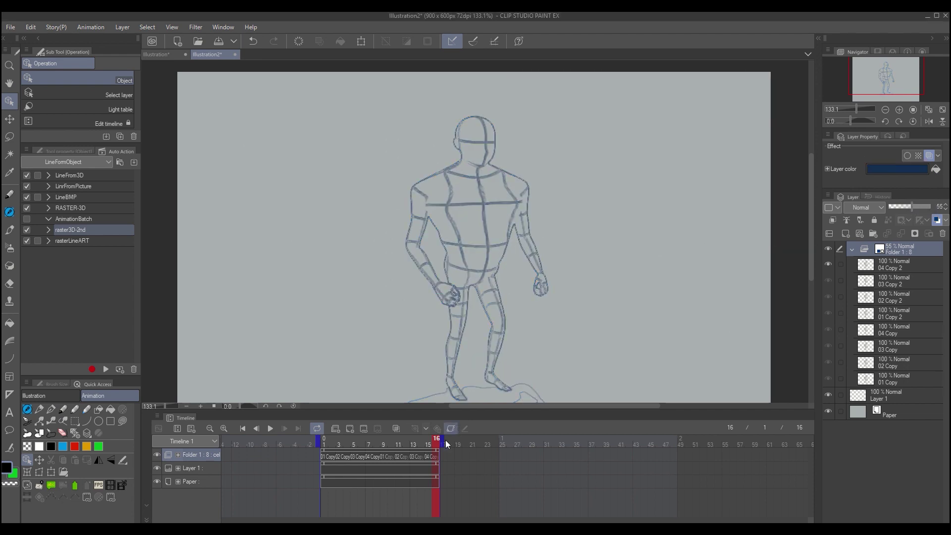